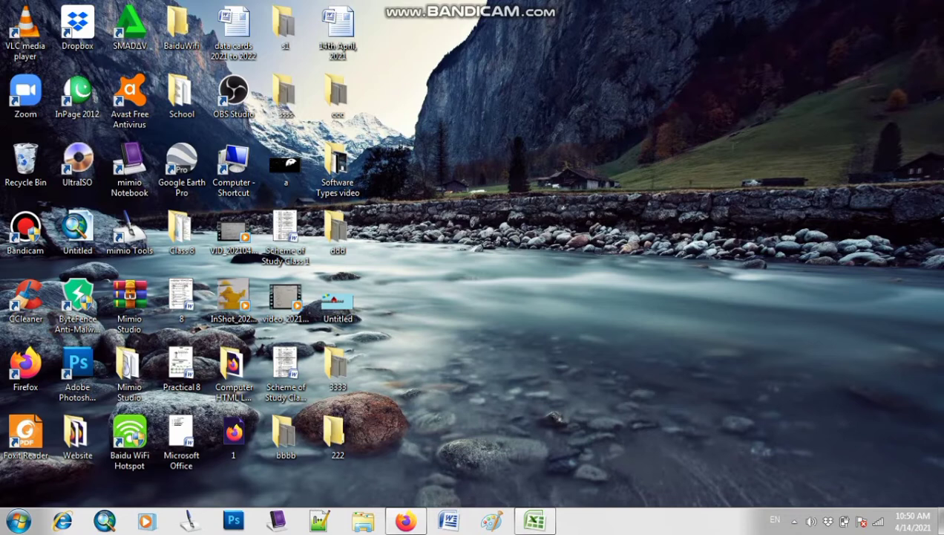
Step: Switch to the open Book1 workbook in Microsoft Excel
mouse_move(534, 520)
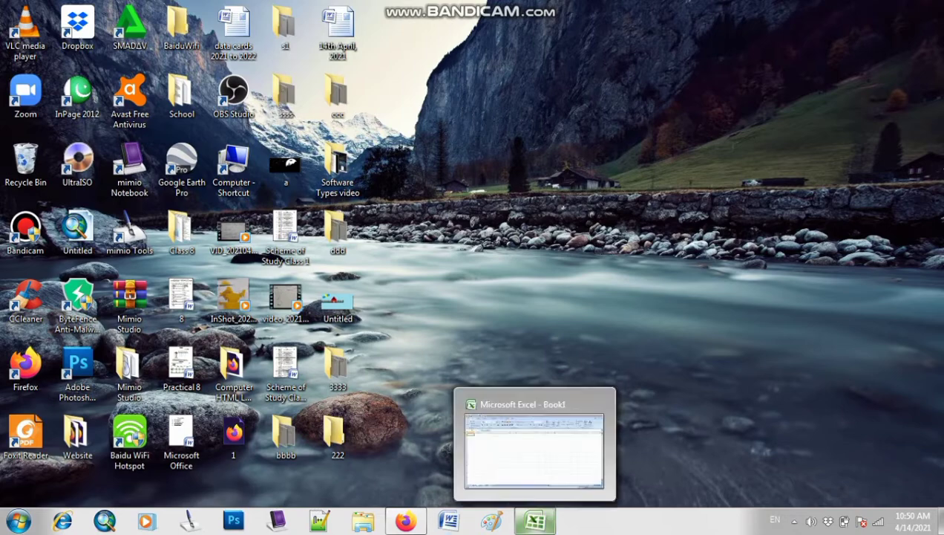
click(535, 519)
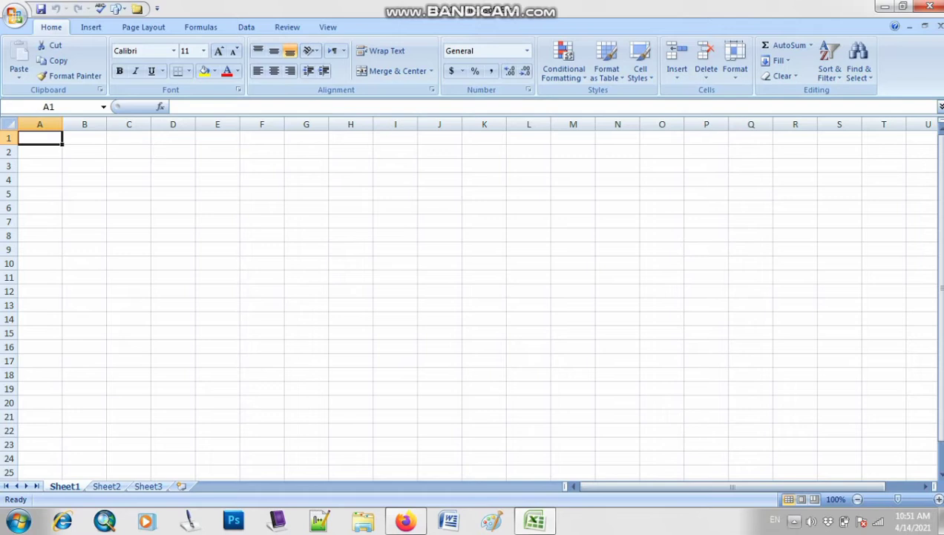
click(877, 521)
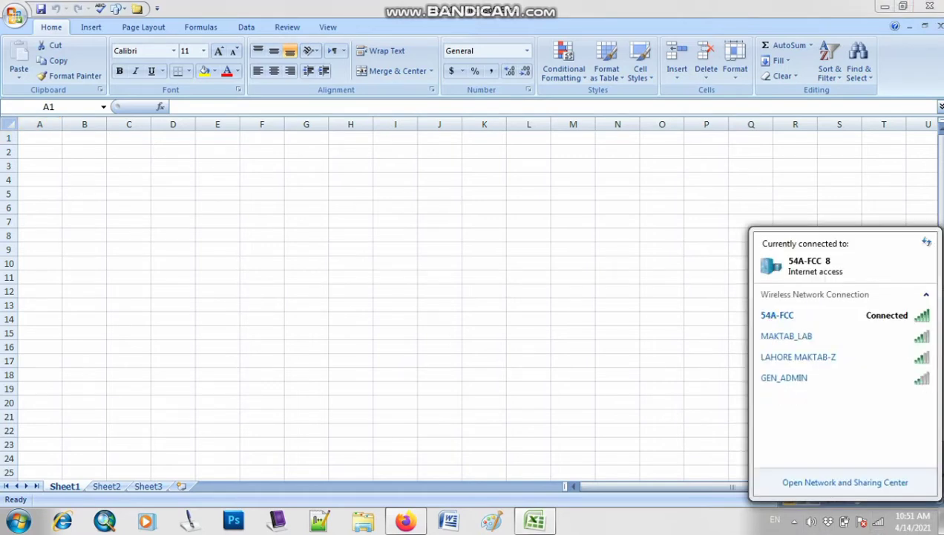
key(Escape)
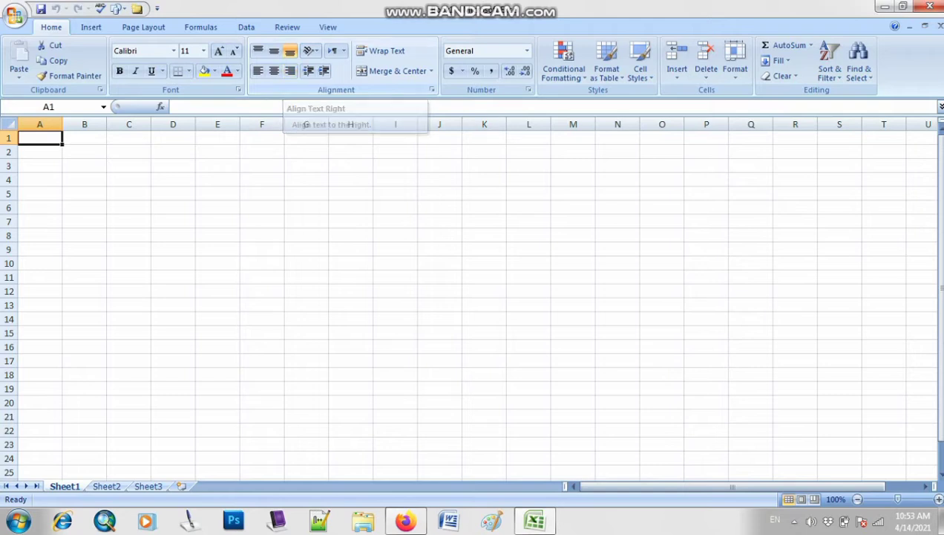
click(883, 180)
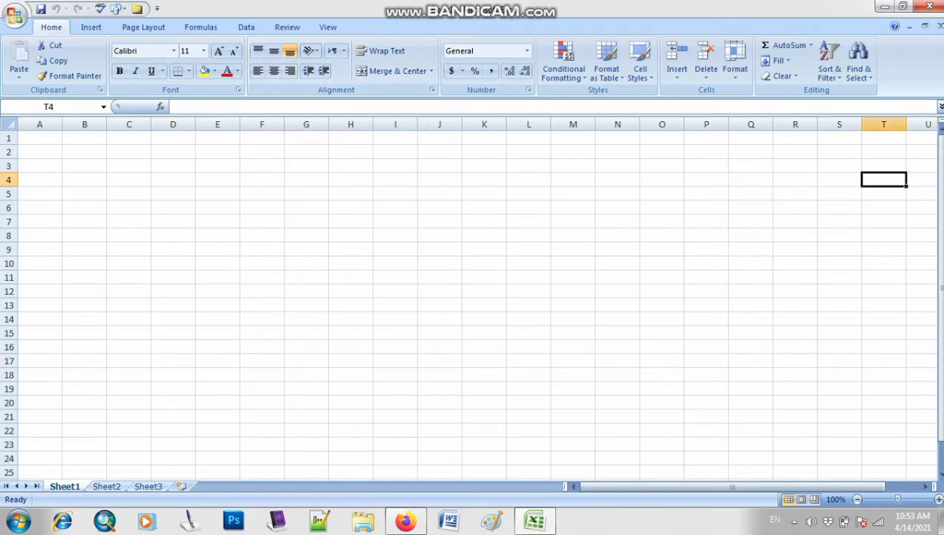
click(40, 193)
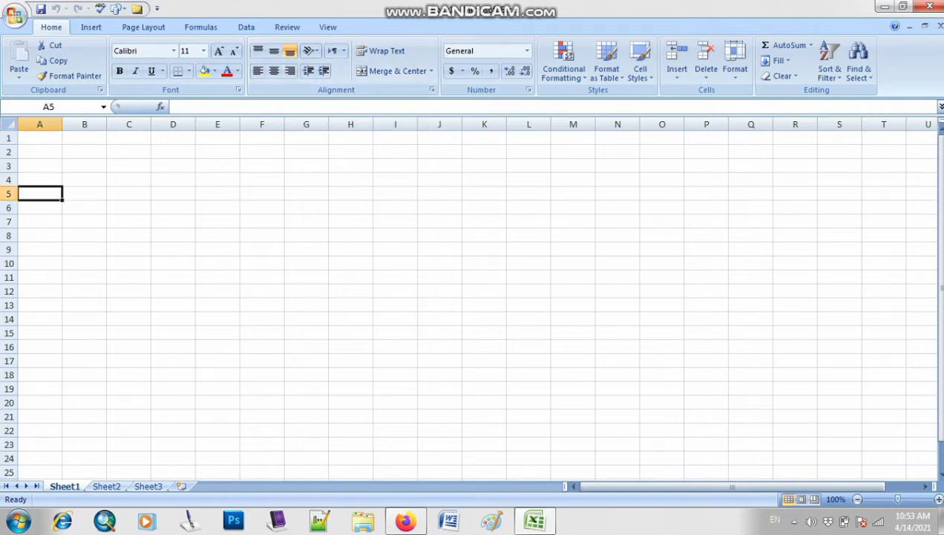
click(440, 221)
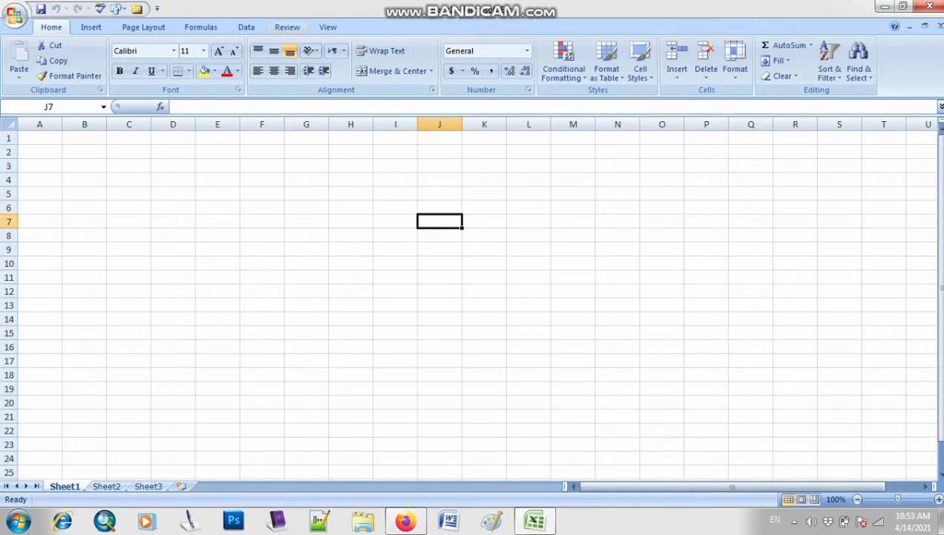
Step: Increase the height of row 7 to about four times that of the other rows
click(938, 499)
click(939, 499)
click(939, 499)
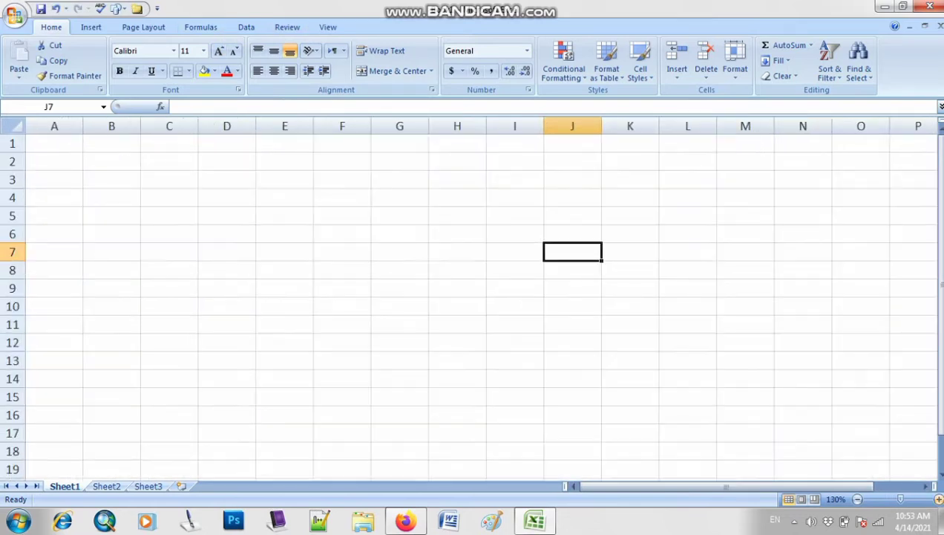
click(938, 499)
click(939, 499)
click(938, 499)
click(939, 499)
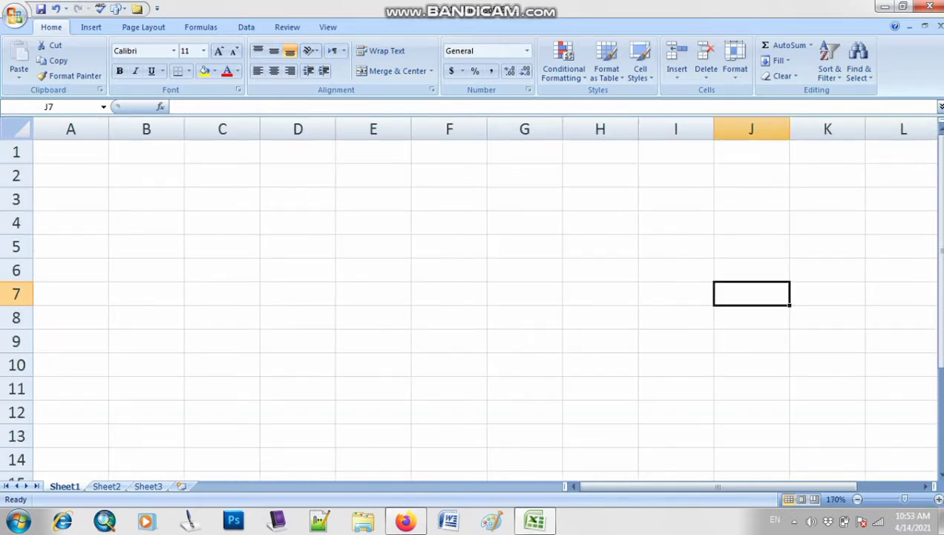
drag(16, 305, 16, 383)
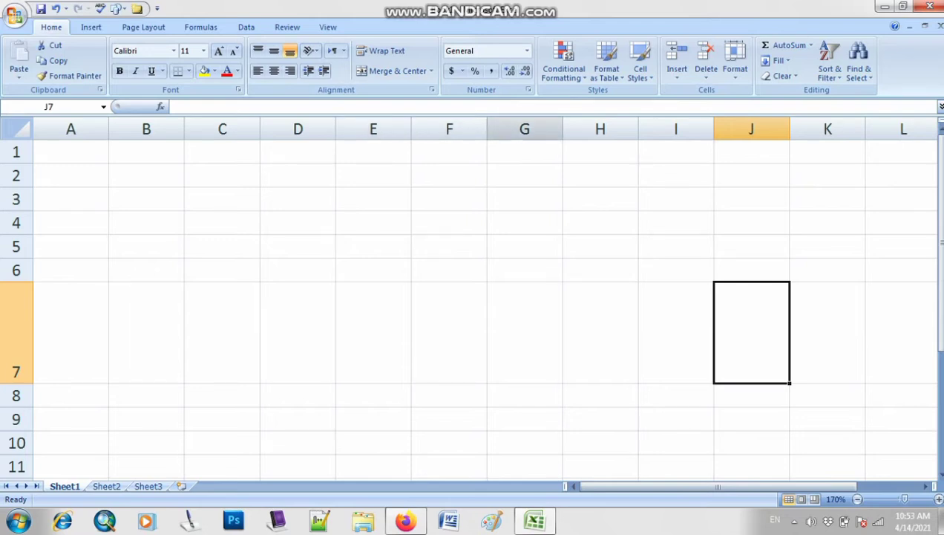
Step: Widen column E to about twice the width of the other columns
click(449, 153)
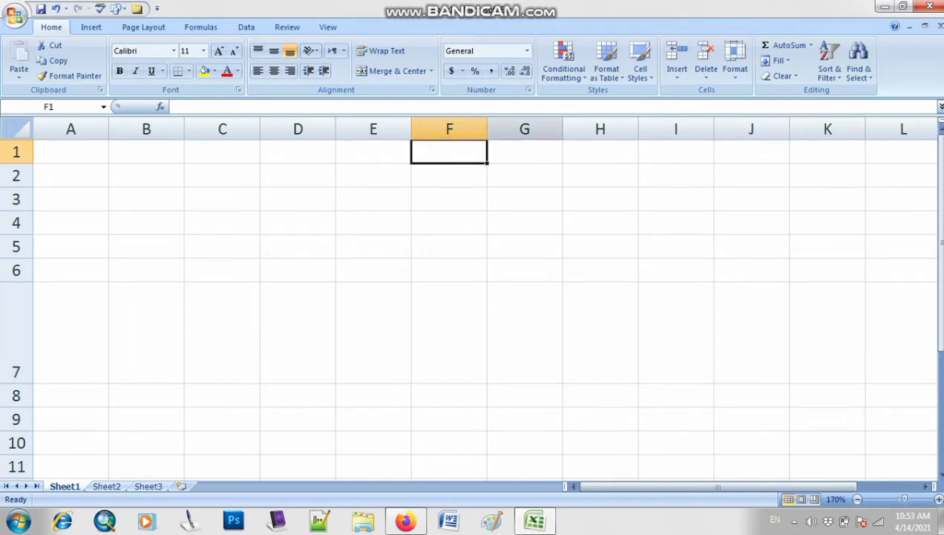
click(449, 129)
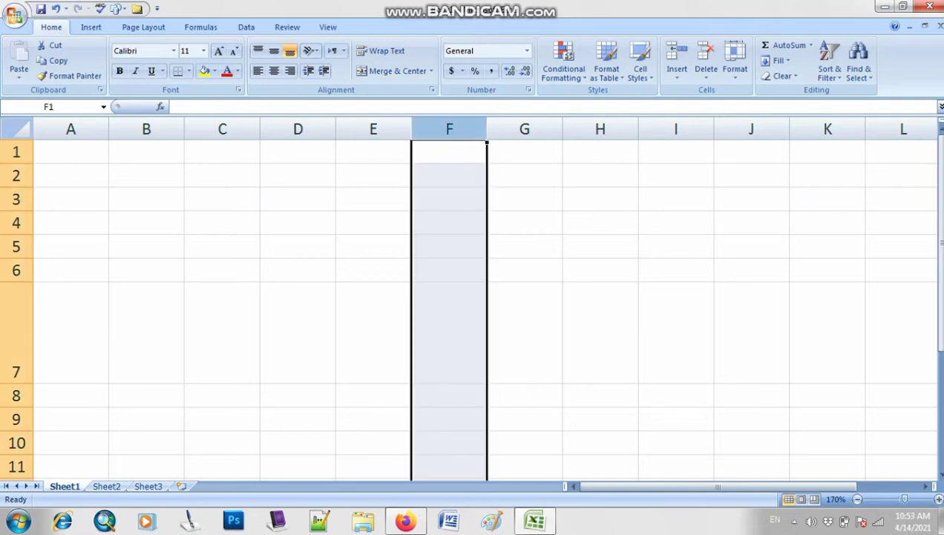
click(374, 246)
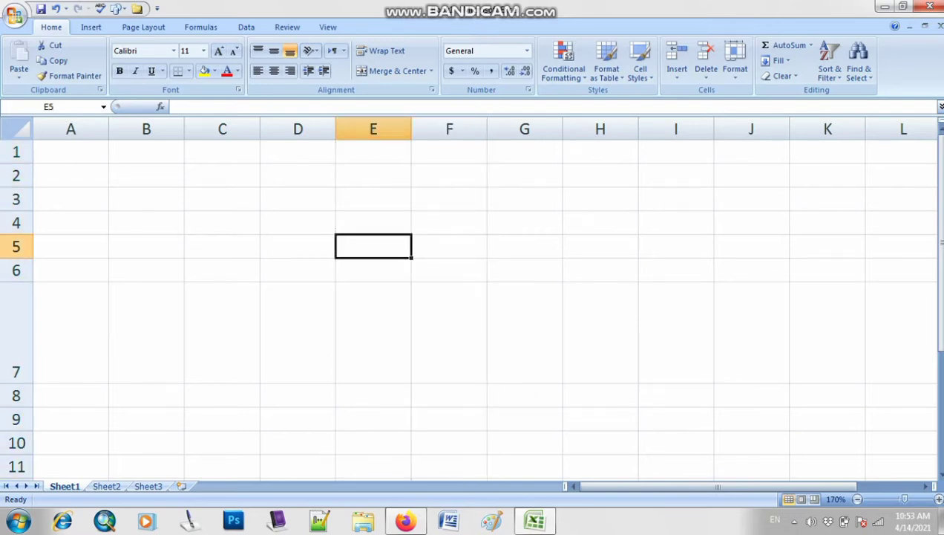
click(373, 130)
drag(411, 130, 496, 129)
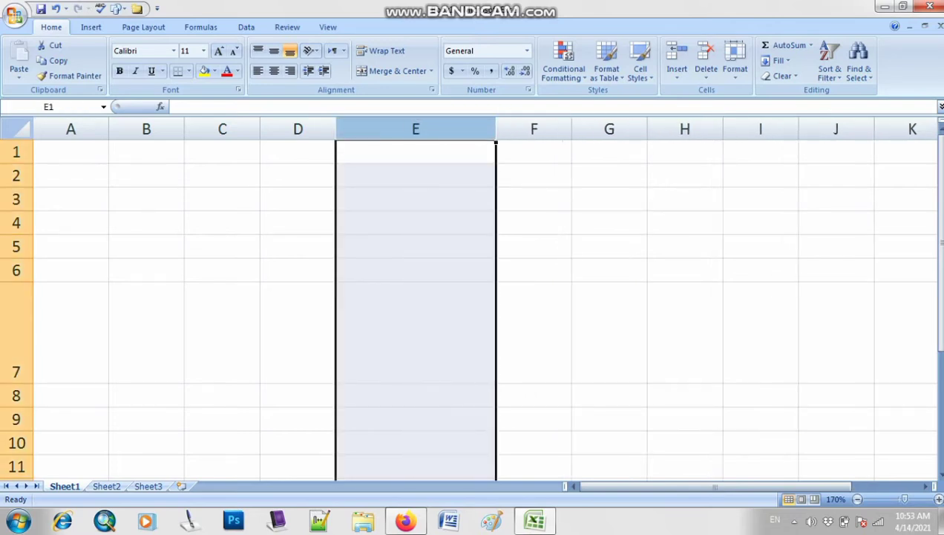
Step: Enter the text Book in the enlarged cell E7
click(416, 333)
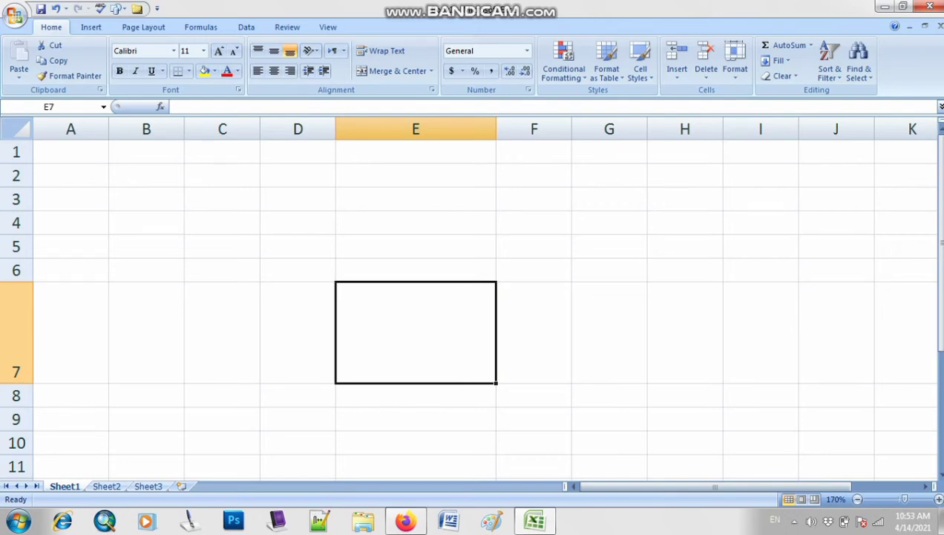
text(b)
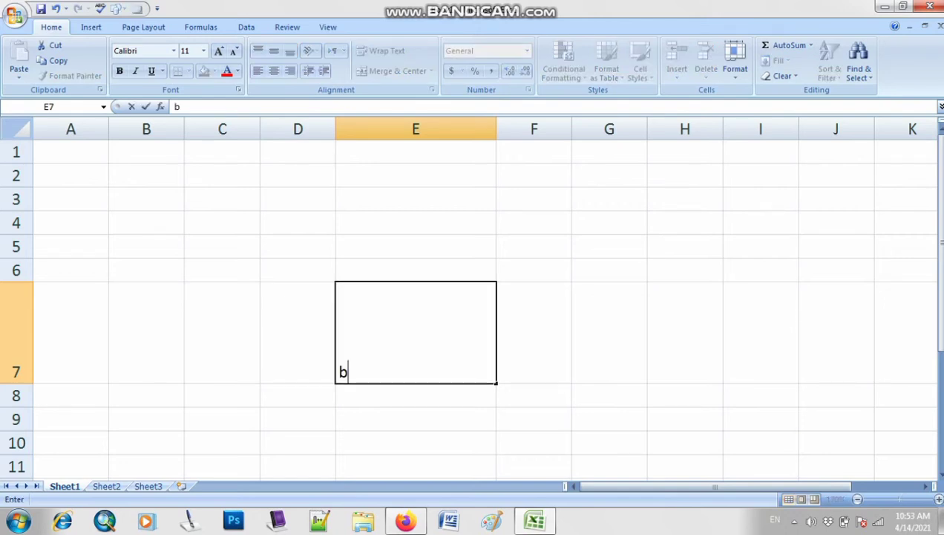
key(BackSpace)
text(BOO)
key(BackSpace)
key(BackSpace)
text(ook)
click(686, 333)
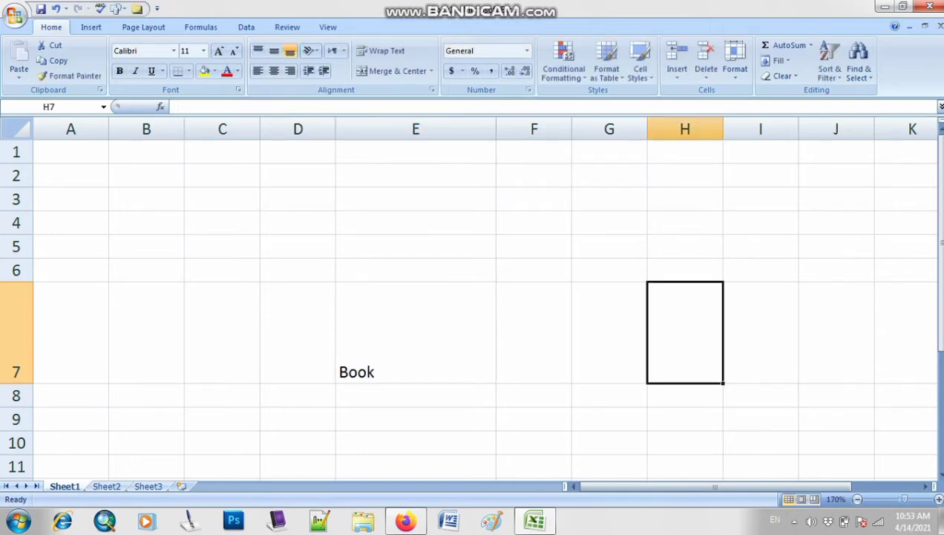
Step: Align the text in cell E7 to the right, then centre it horizontally
click(416, 333)
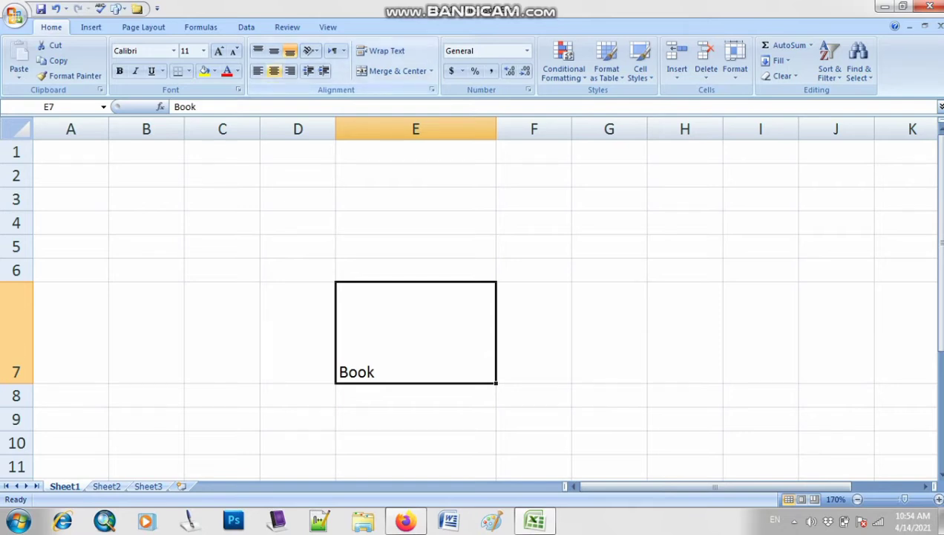
click(290, 71)
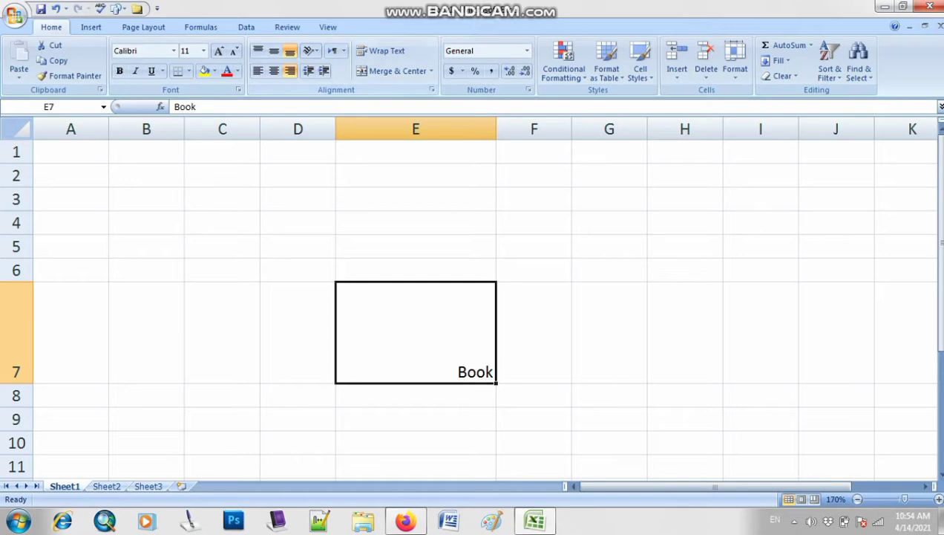
click(274, 71)
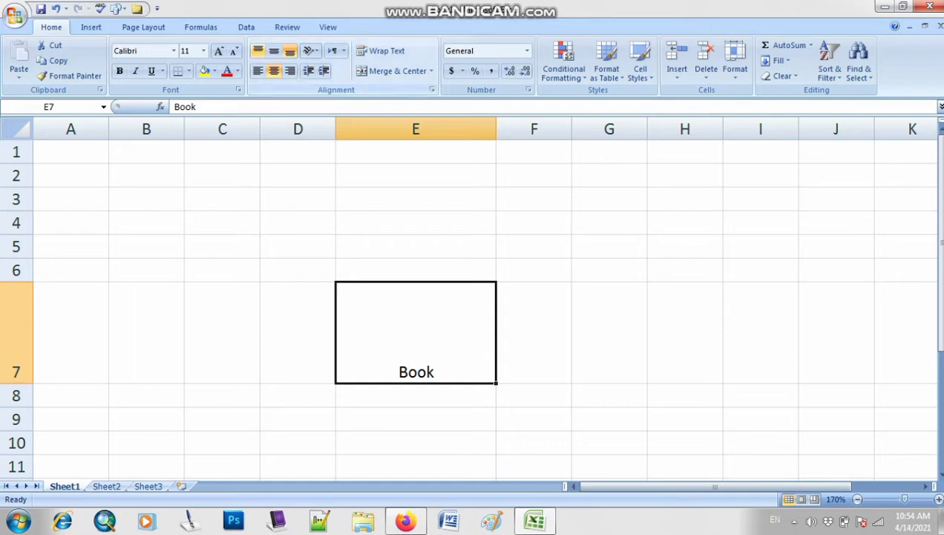
Step: Try top and middle vertical alignment on the text in cell E7, ending with top alignment
click(258, 51)
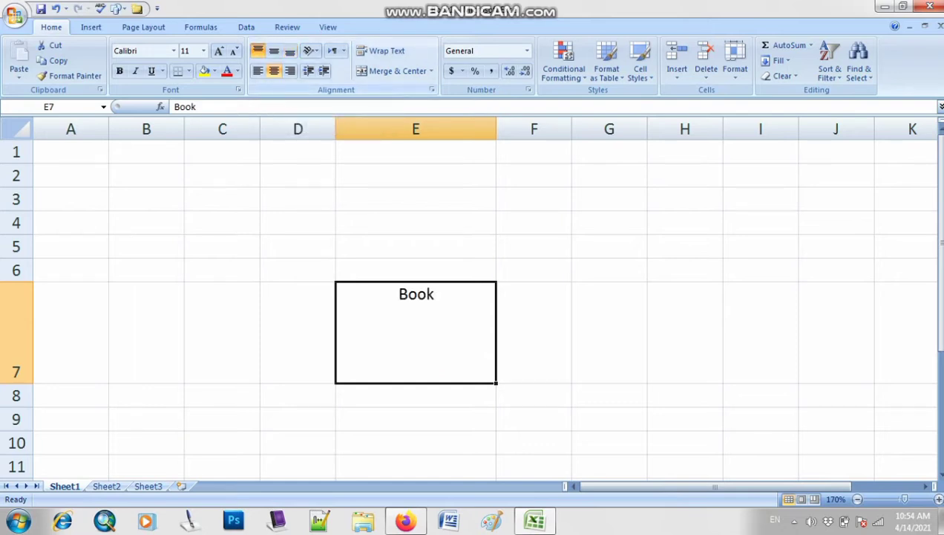
click(274, 51)
click(258, 50)
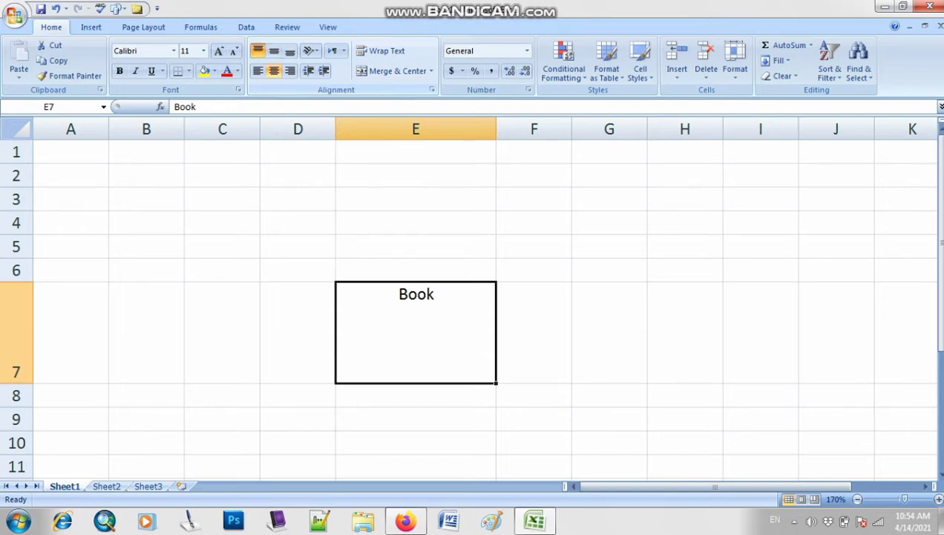
Step: Set cell E7 to middle vertical alignment while trying left, centre and right horizontal alignment, ending with right
click(257, 71)
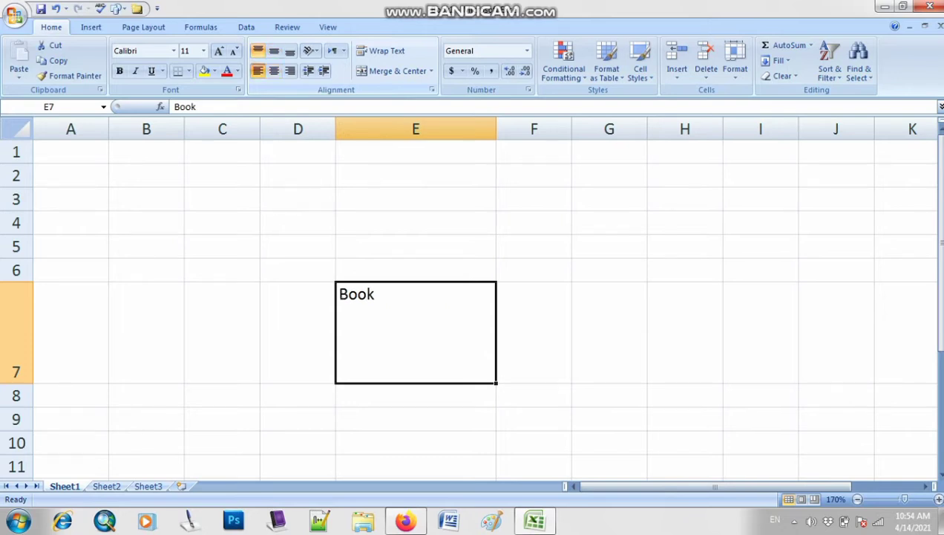
click(290, 70)
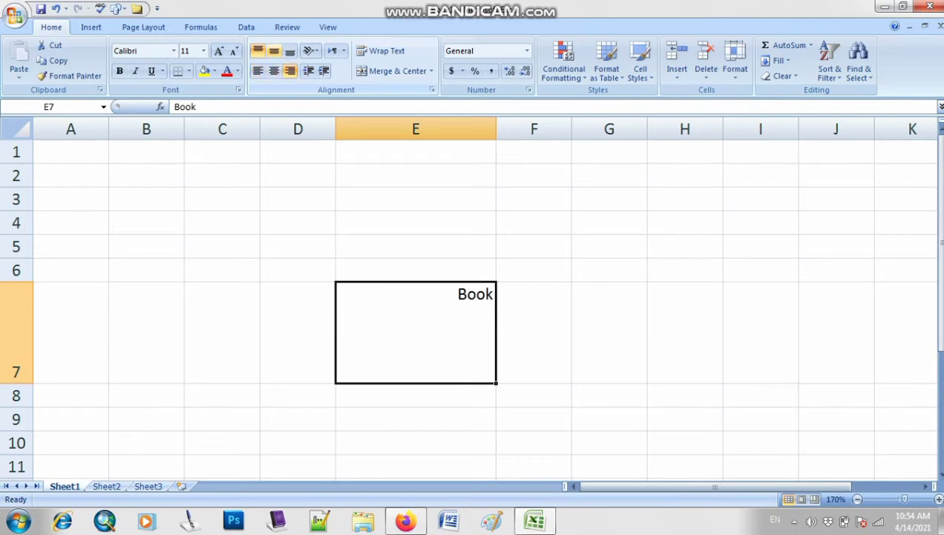
click(274, 51)
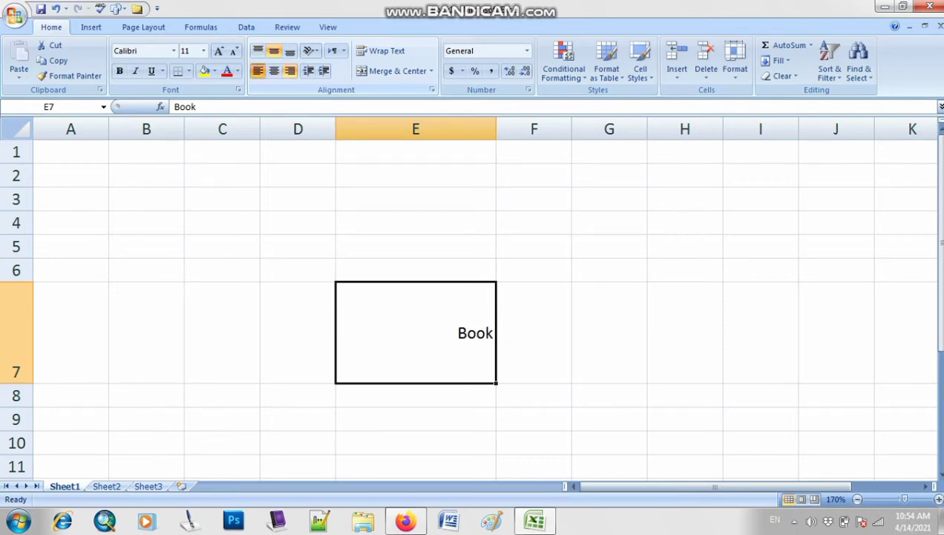
click(257, 70)
click(274, 70)
click(290, 71)
Step: Undo the alignment changes on cell E7 and clear its text
key(ctrl+z)
key(ctrl+z)
key(ctrl+z)
key(ctrl+z)
key(ctrl+z)
key(ctrl+z)
key(ctrl+z)
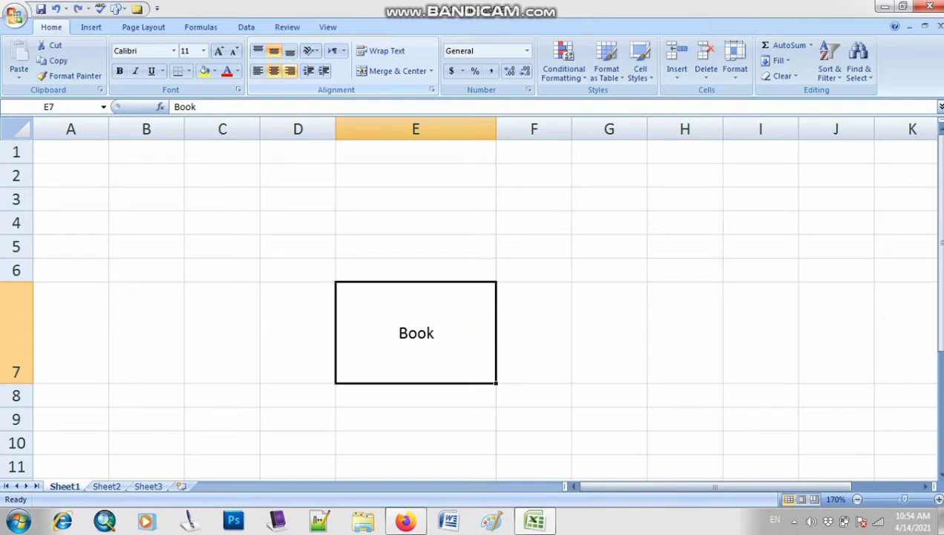
key(ctrl+y)
key(ctrl+y)
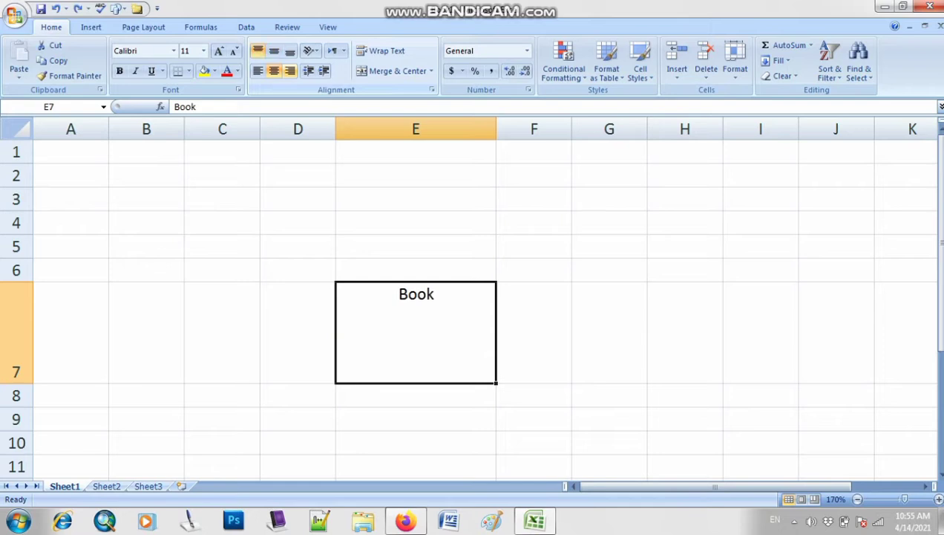
key(ctrl+y)
key(ctrl+y)
key(Delete)
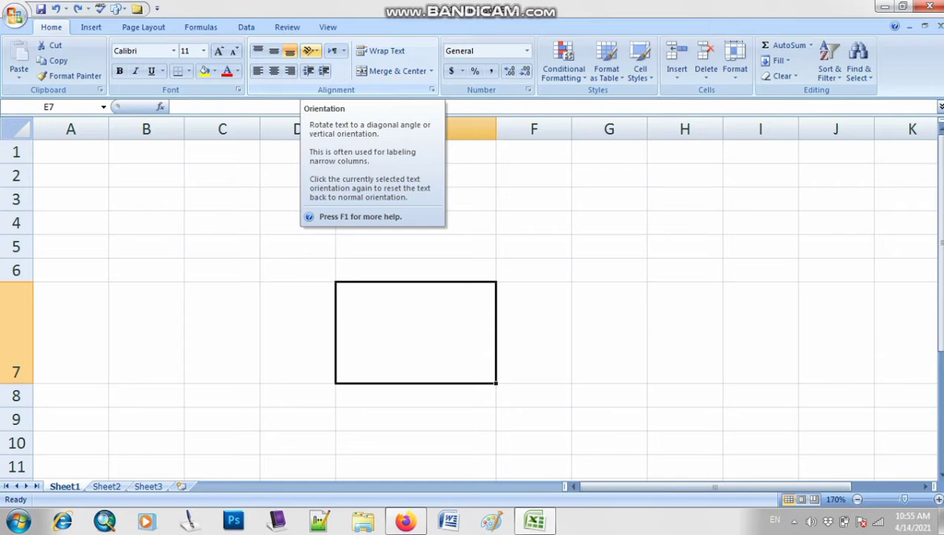
Step: Enter the text Book in cell E4
click(311, 50)
key(Escape)
click(415, 223)
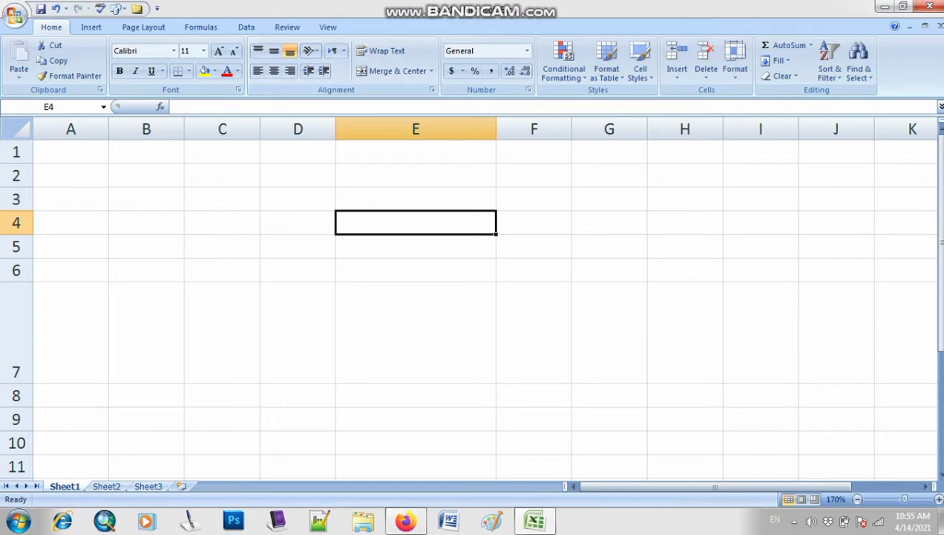
text(Book)
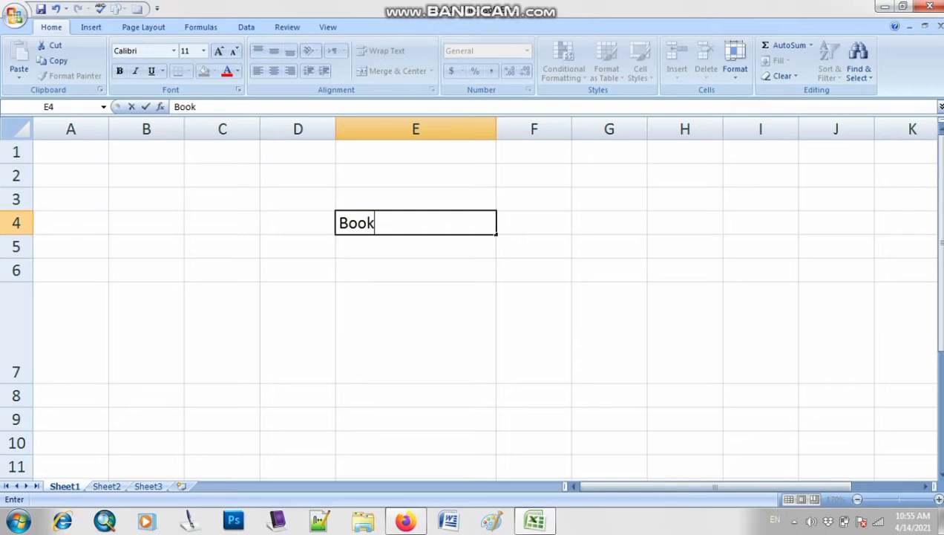
Step: Enter the text Computer in the enlarged cell E7
click(415, 332)
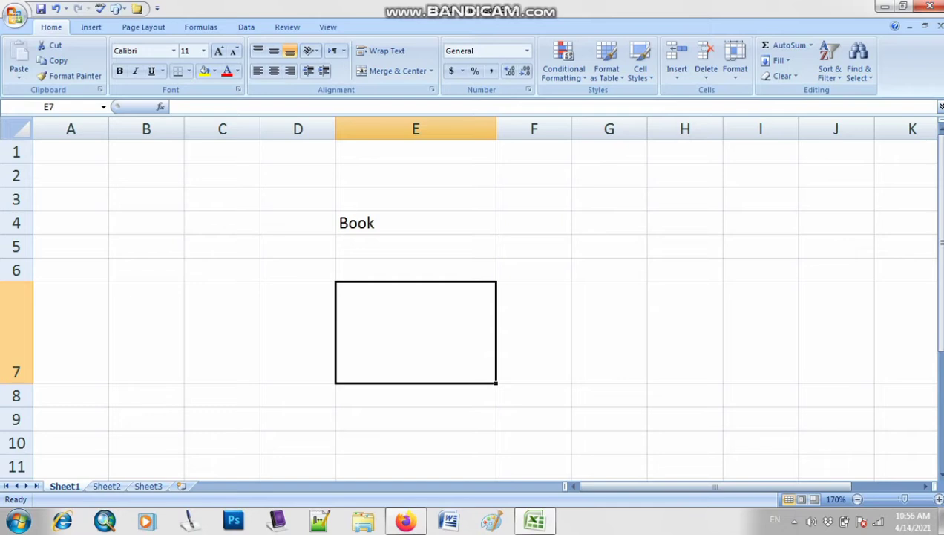
text(B)
key(BackSpace)
text(C)
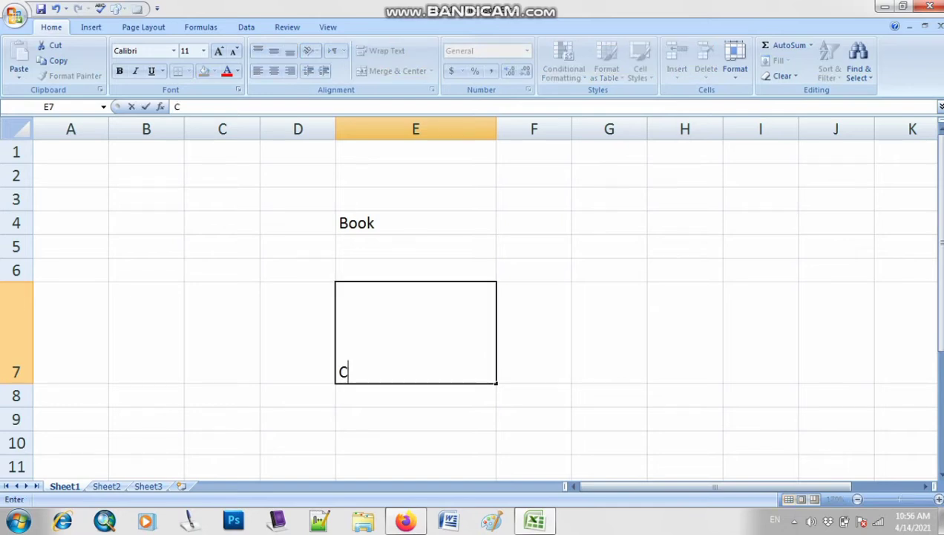
text(omputer)
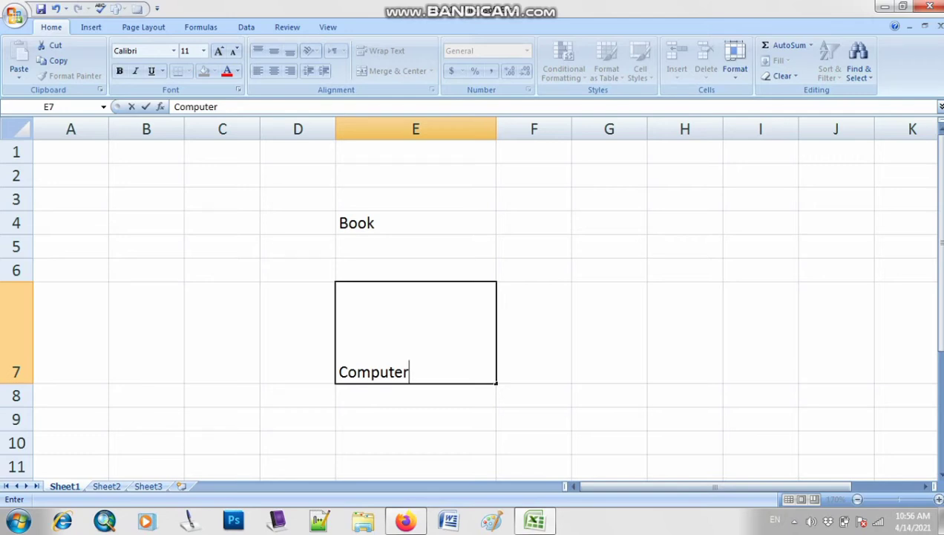
click(685, 442)
Step: Angle the text Computer in cell E7 counterclockwise and narrow column E
click(416, 333)
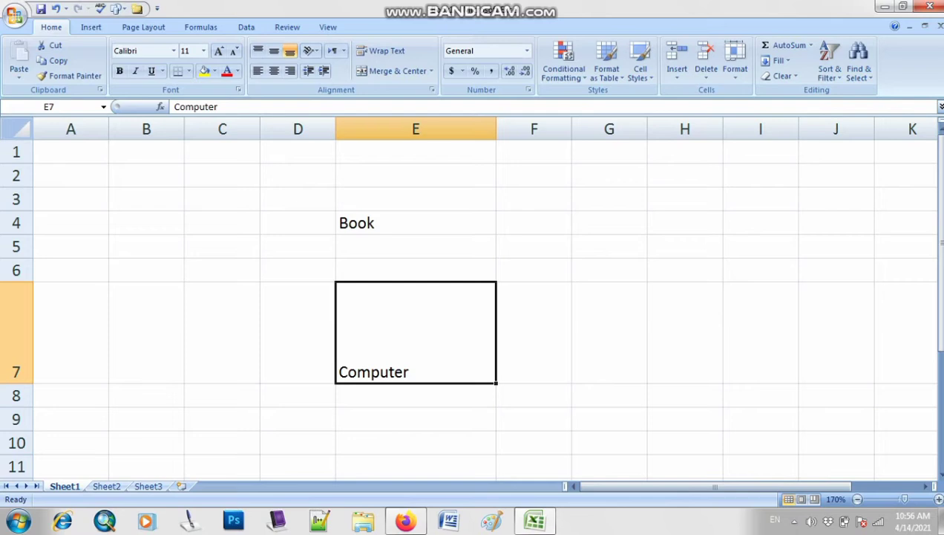
click(311, 50)
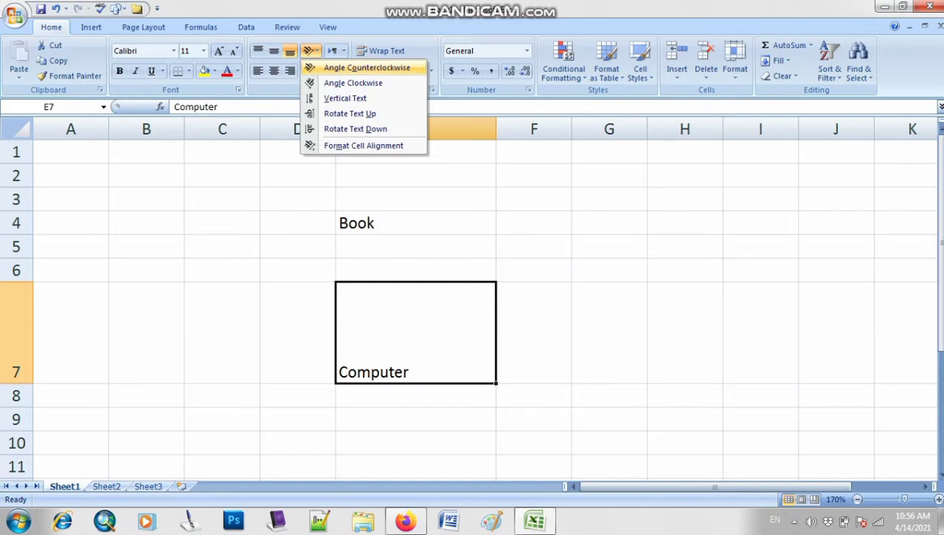
click(367, 68)
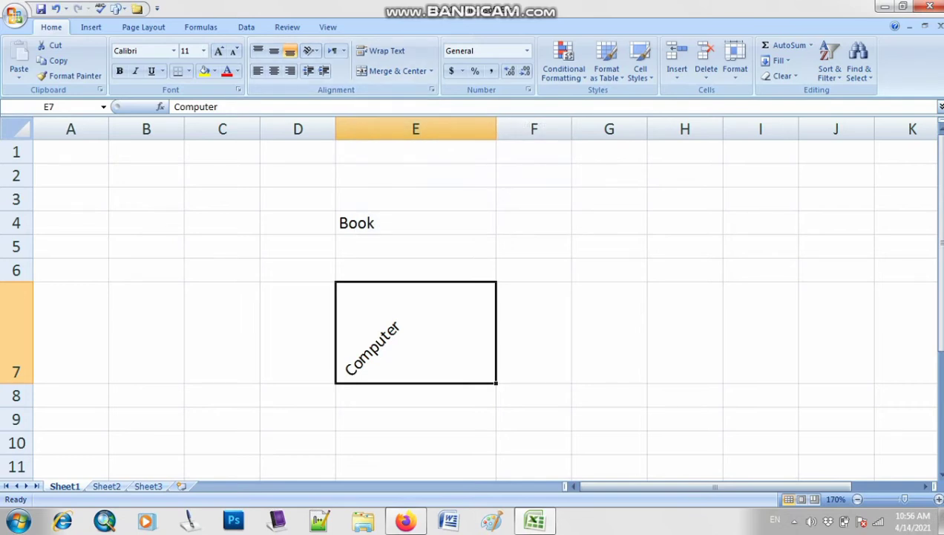
drag(496, 130, 454, 130)
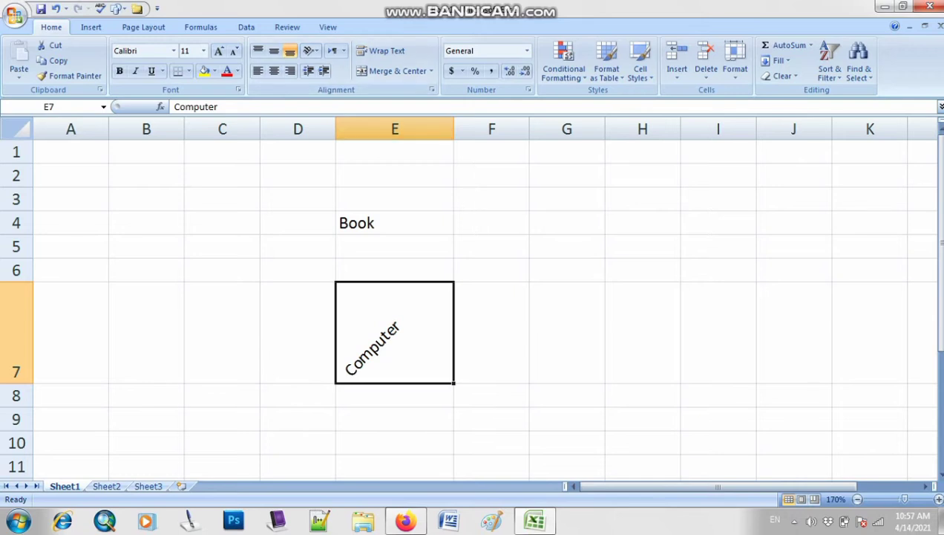
Step: Enter the label Counter Clockwise in cell E6, directly above the angled text
click(310, 51)
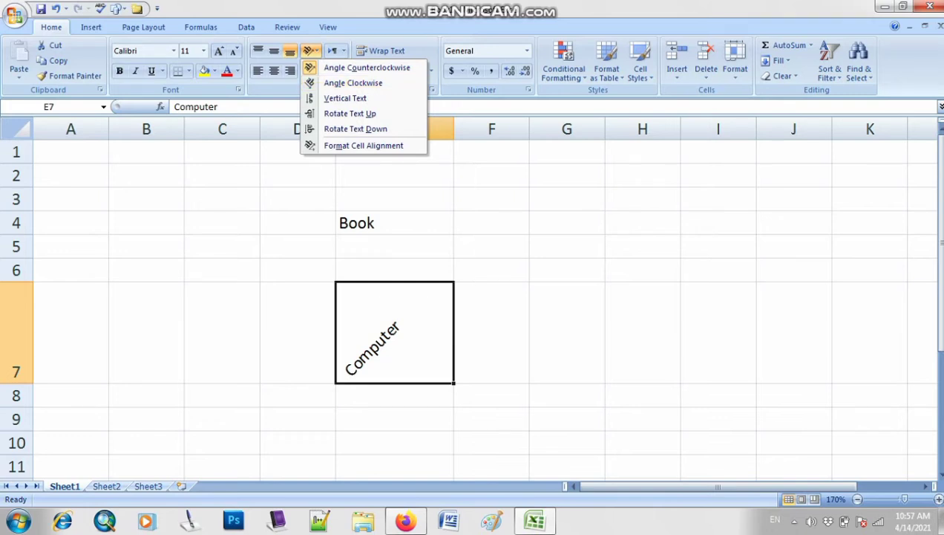
key(Escape)
click(394, 270)
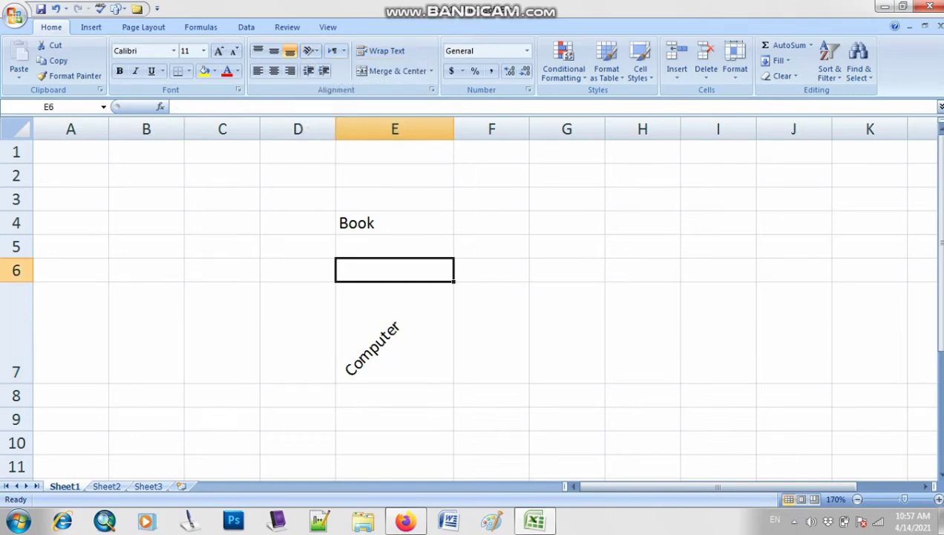
text(Counte)
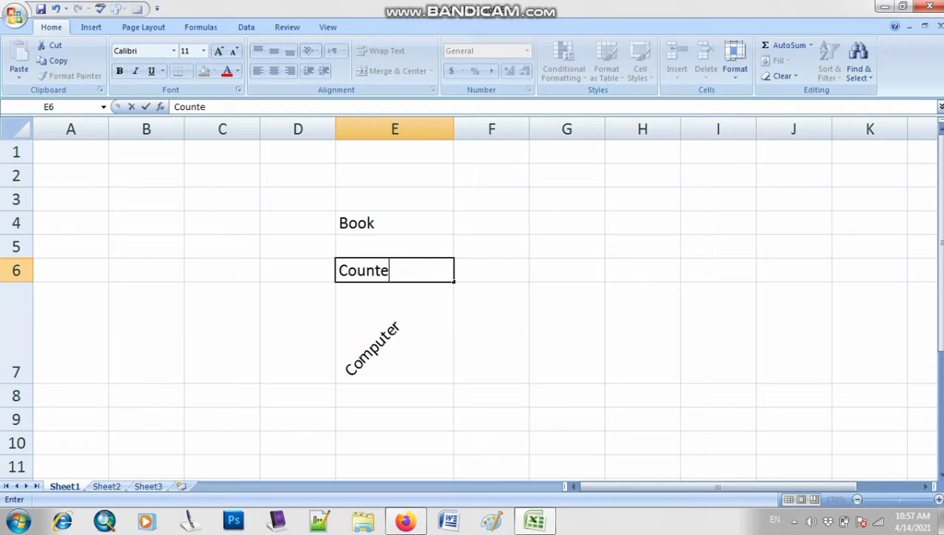
text(r Cloc)
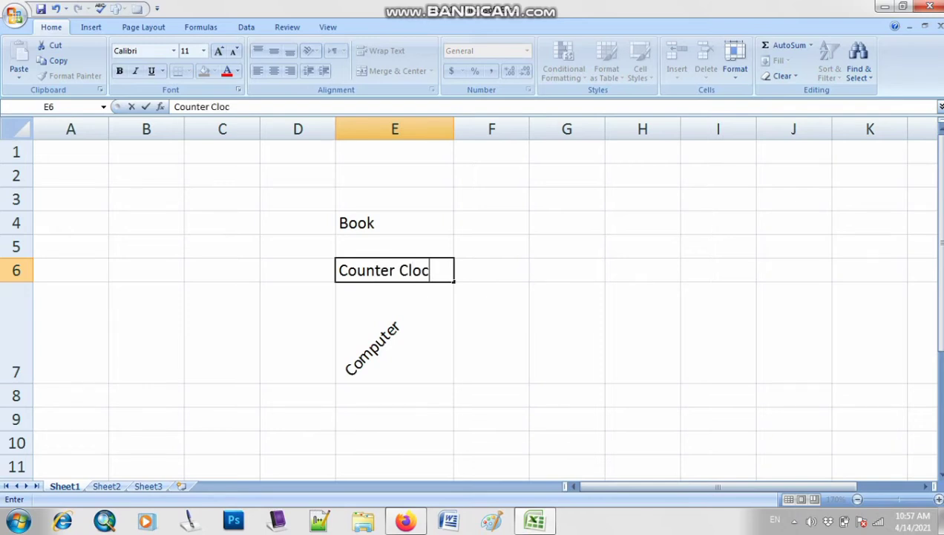
text(kwis)
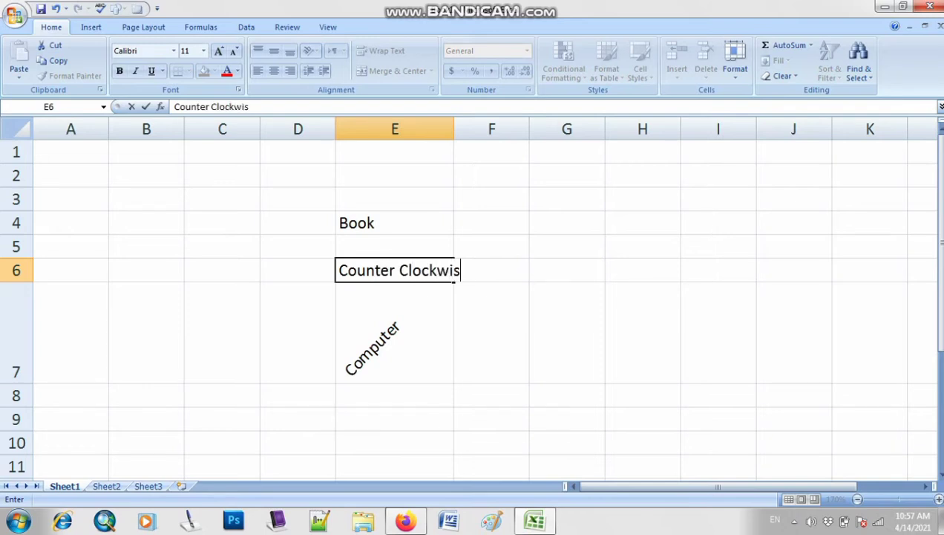
text(e)
Step: Enter the label Angle Clockwise in cell G6 for the second orientation example
click(567, 271)
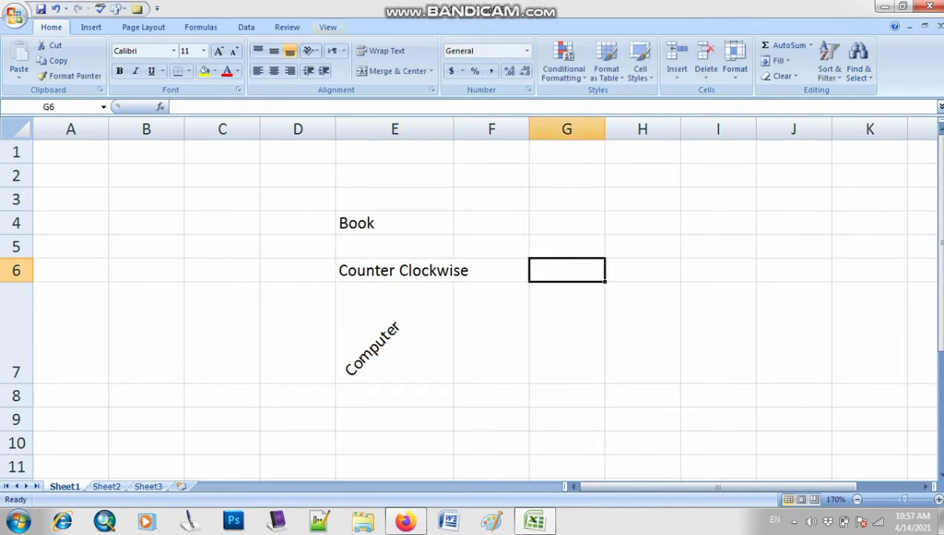
click(311, 51)
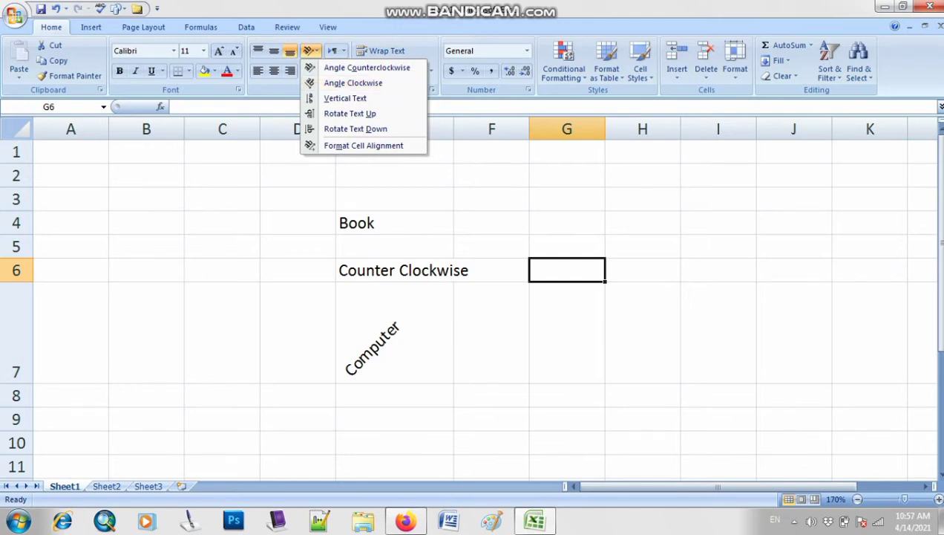
key(Escape)
text(A)
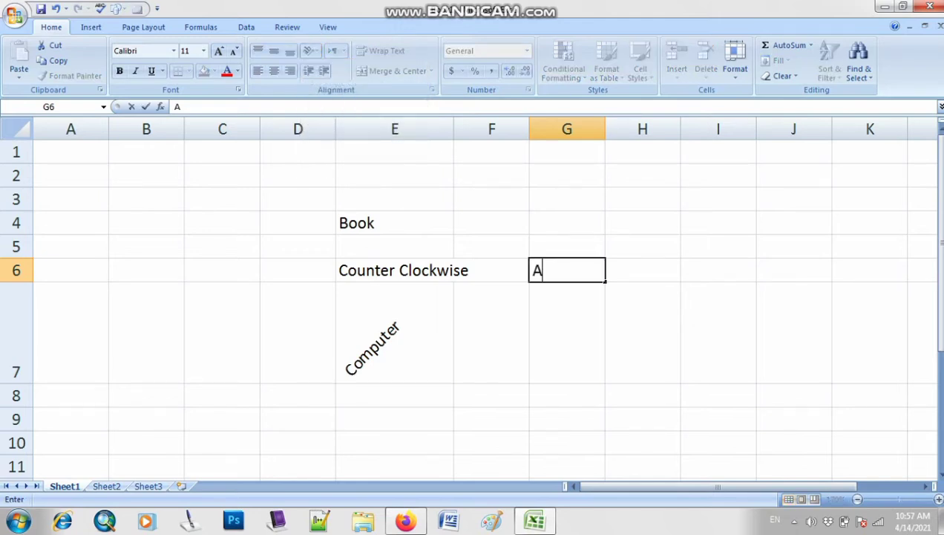
text(ngle Clockwise)
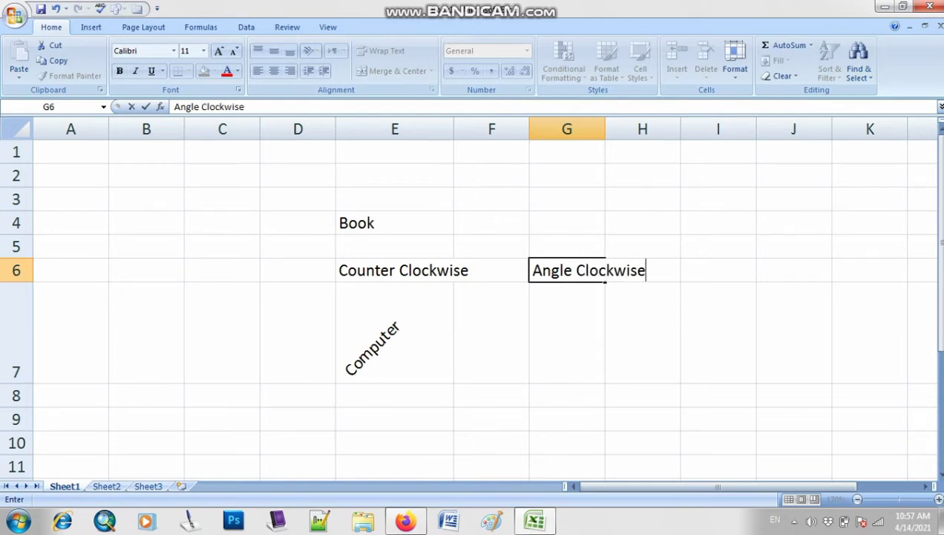
click(718, 333)
click(568, 395)
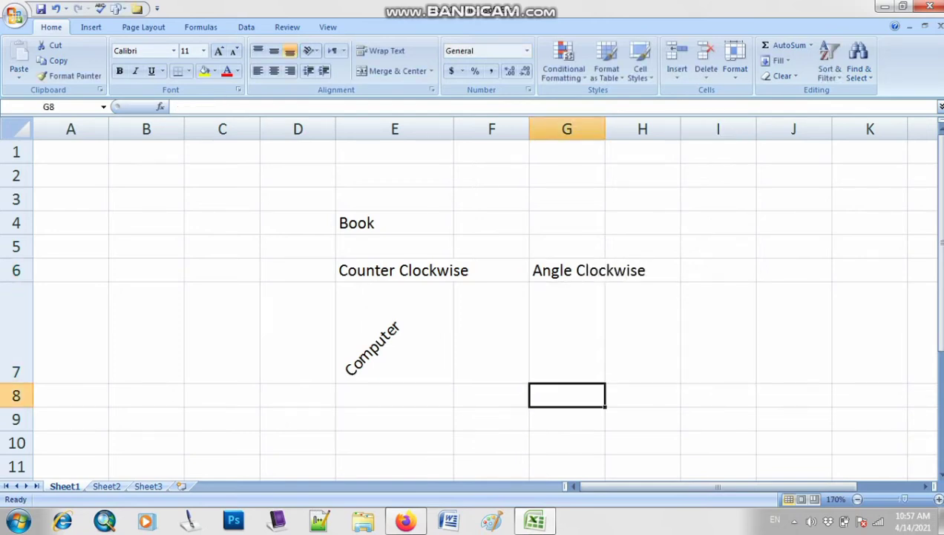
Step: Delete the empty columns A to C from the sheet
drag(70, 129, 222, 130)
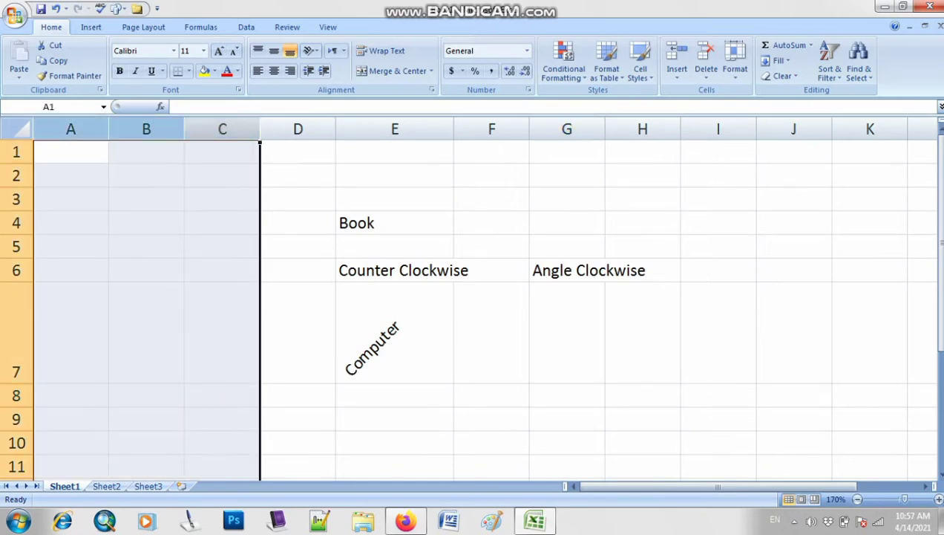
right_click(211, 131)
click(237, 219)
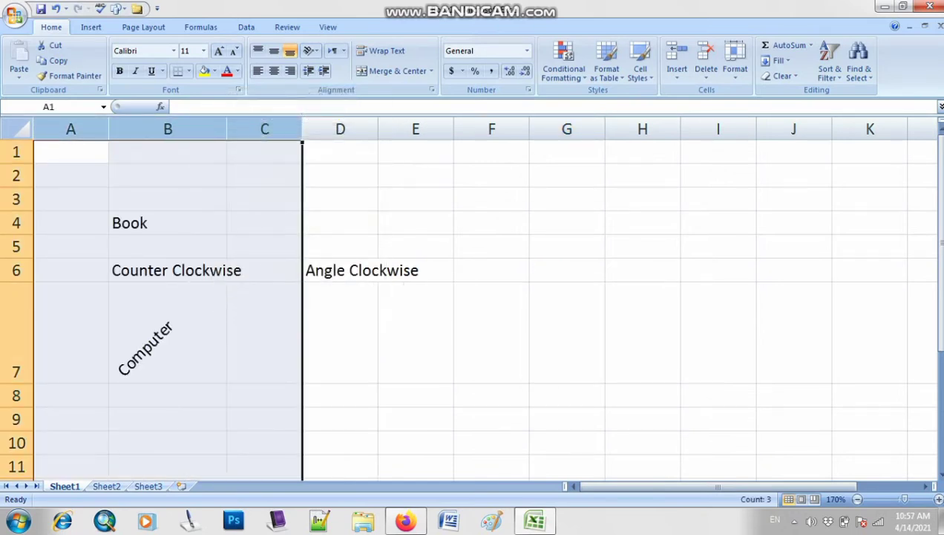
Step: Enter Computer in cell D7 below the Angle Clockwise label and angle the text clockwise
click(341, 333)
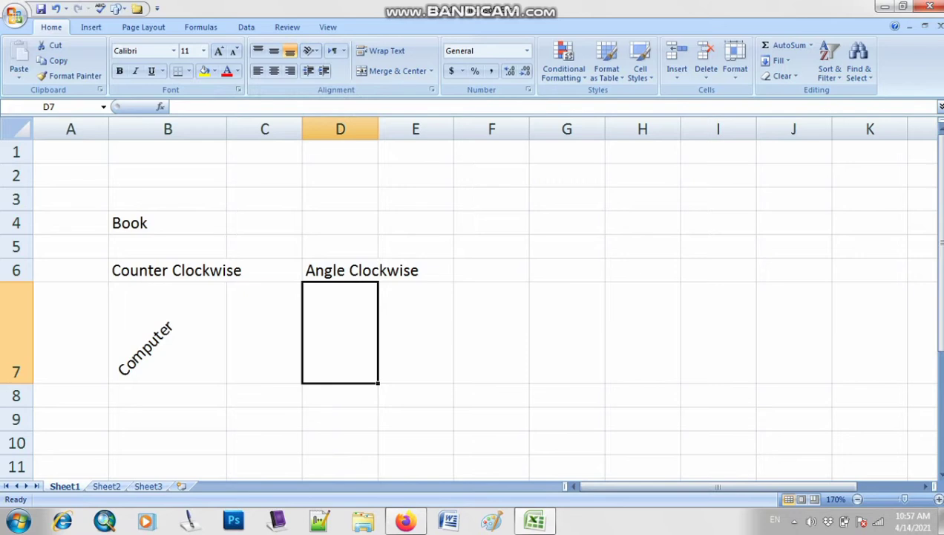
text(Computer)
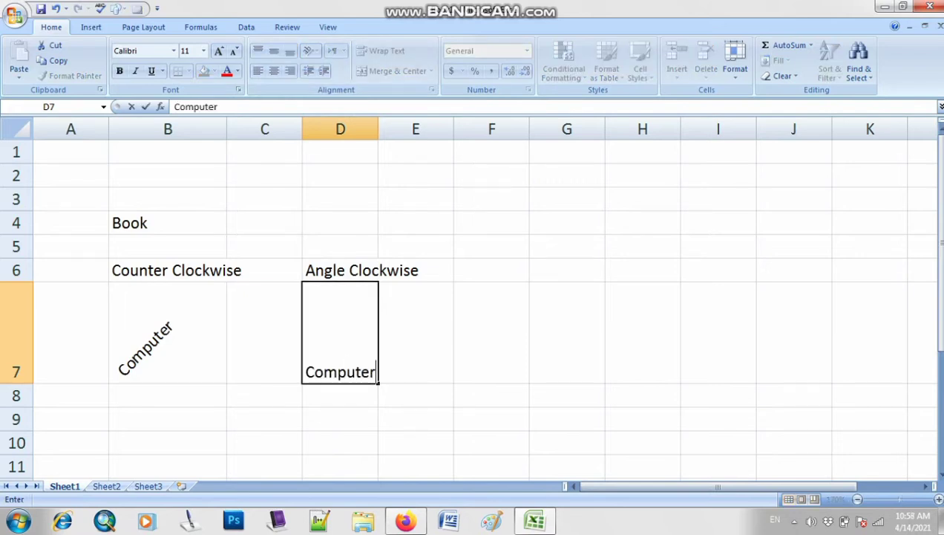
click(491, 333)
click(340, 333)
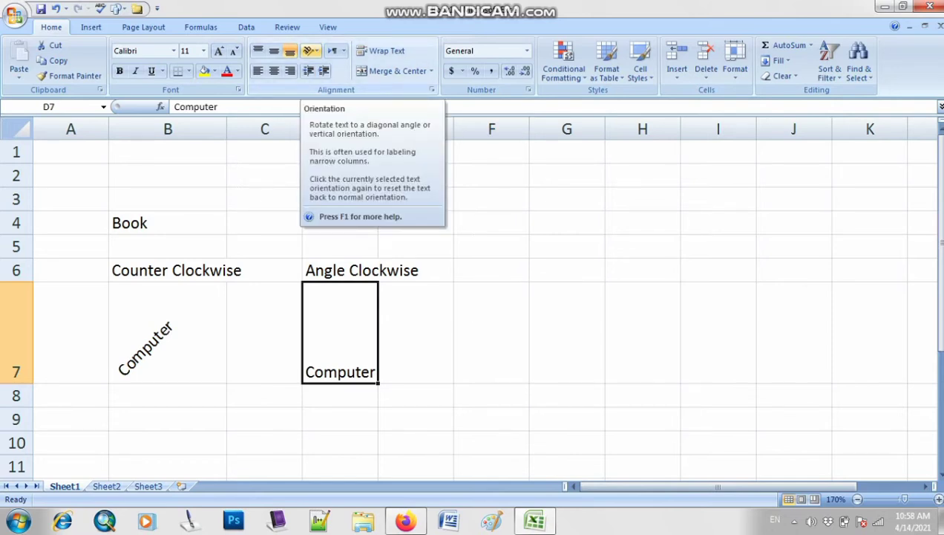
click(312, 50)
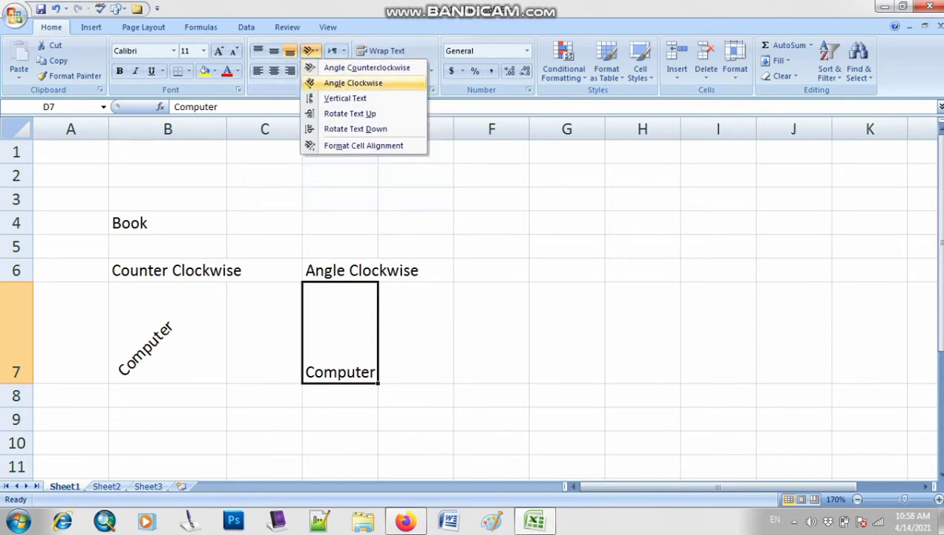
click(354, 82)
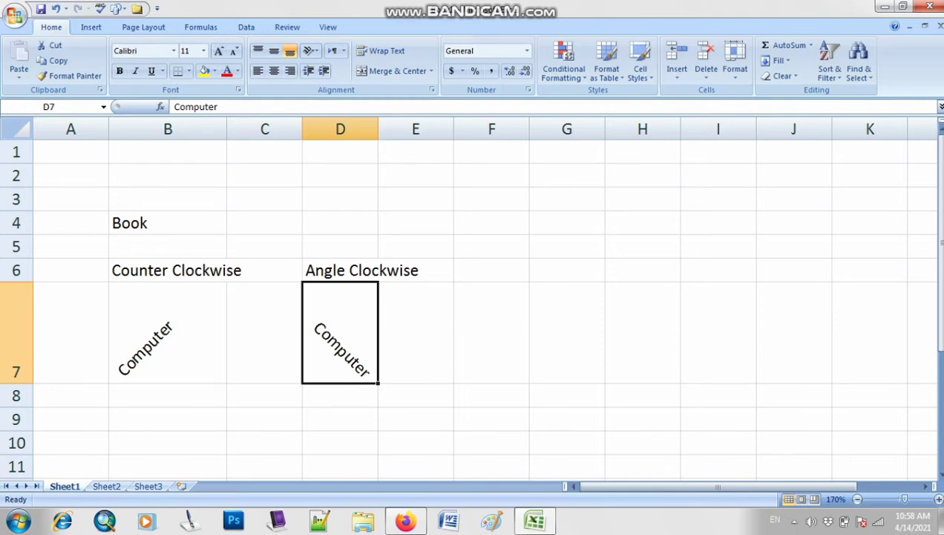
Step: Try to enter the label Vertical Text in cell F6 and undo the entry
click(492, 270)
click(311, 52)
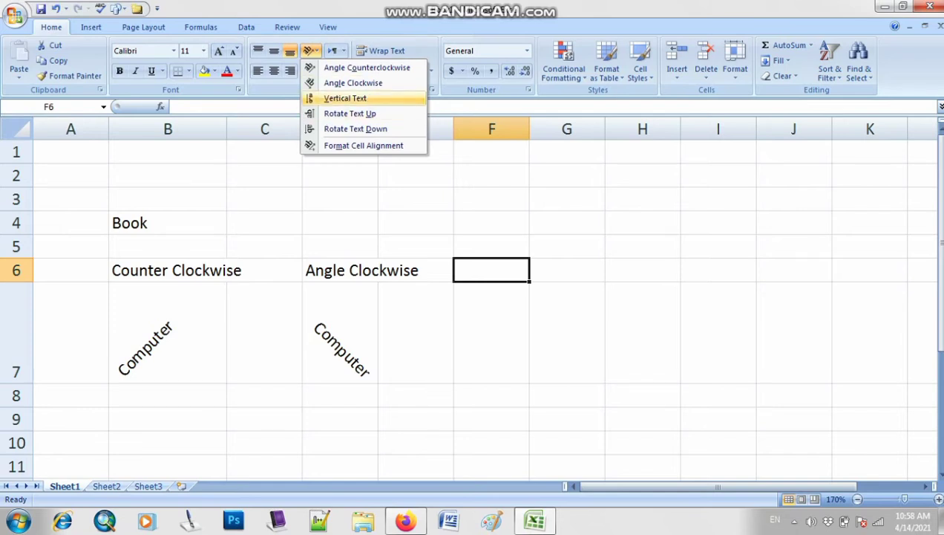
key(Escape)
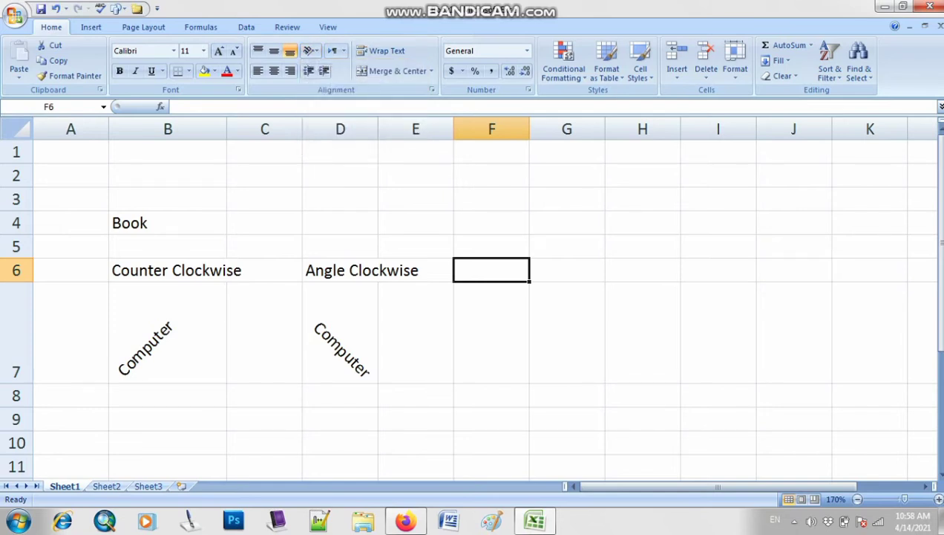
key(Up)
key(Down)
text(Vert)
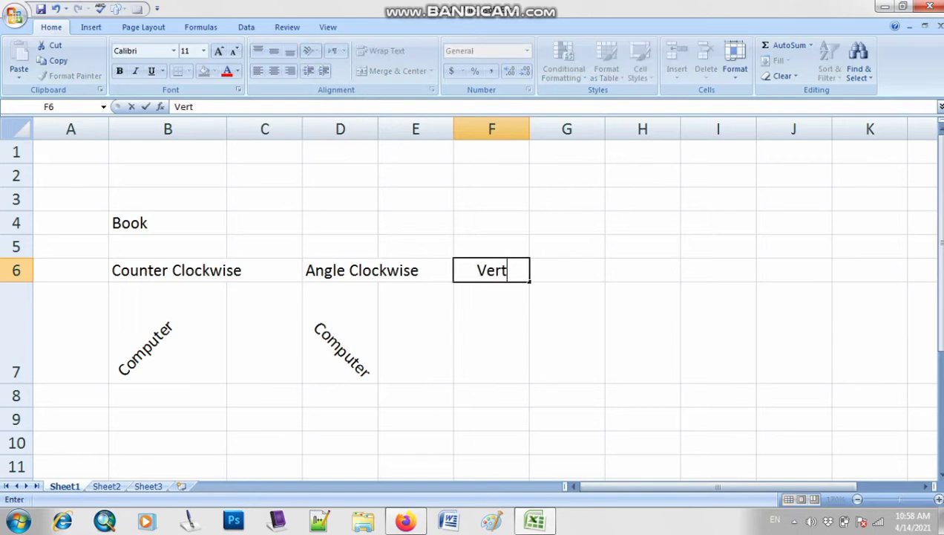
text(ical Te)
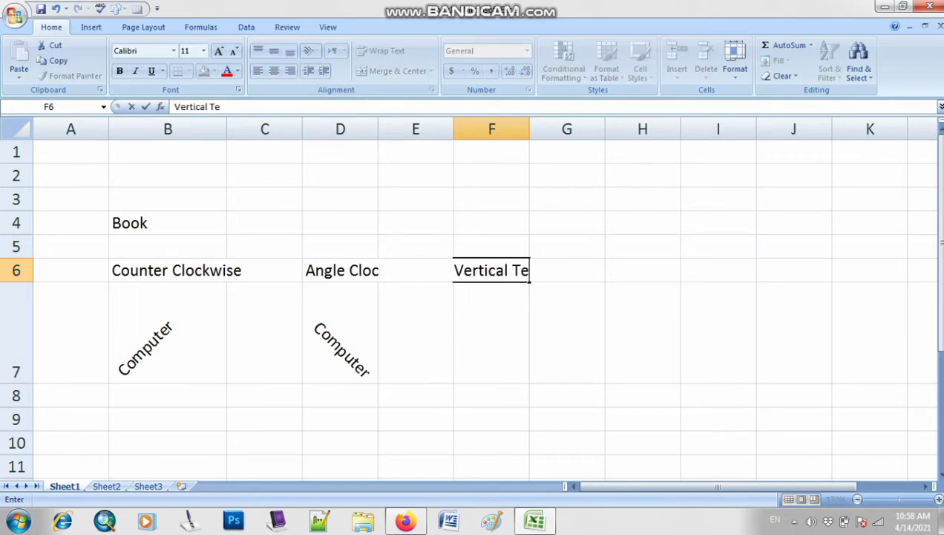
text(xt)
click(643, 334)
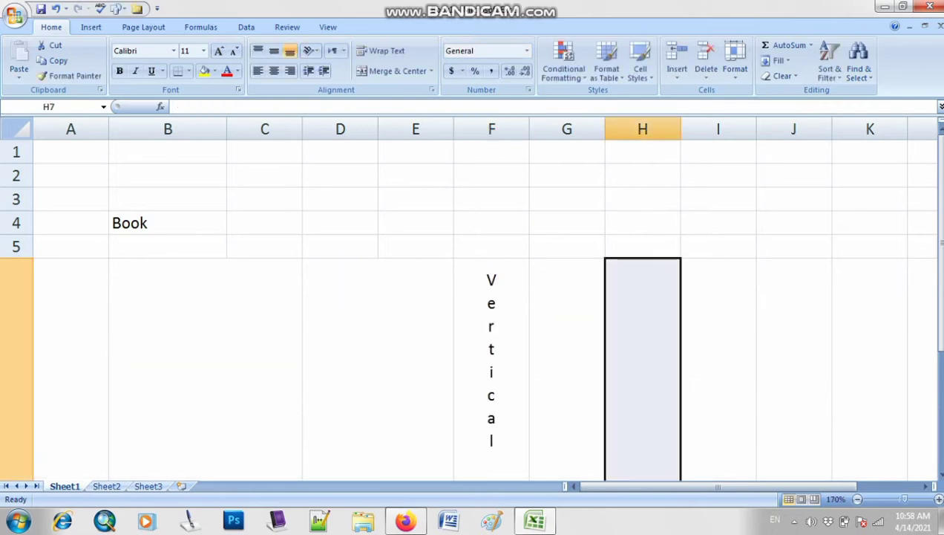
key(ctrl+z)
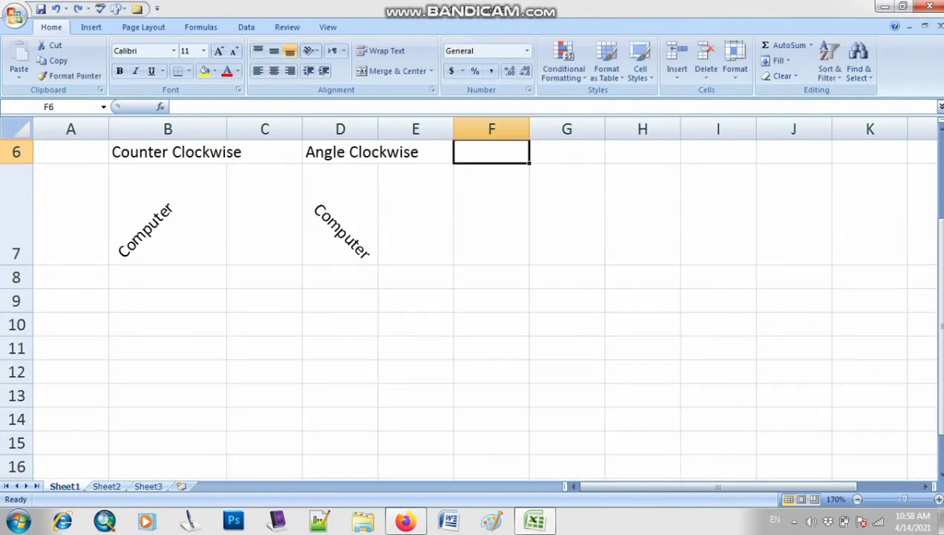
Step: Retry the label Vertical Text in cell F6 and undo it again
scroll(475, 297, up, 2)
text(Vertia)
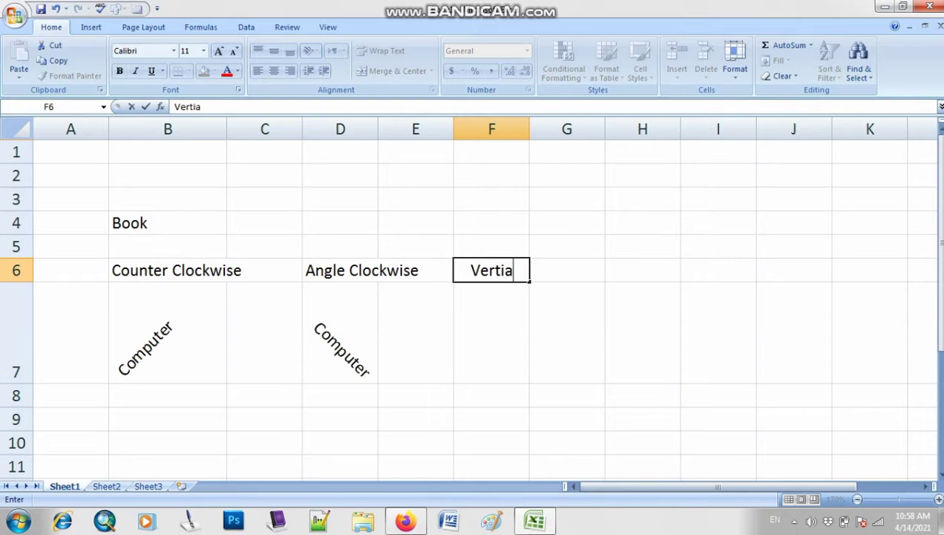
key(BackSpace)
text(cal Tex)
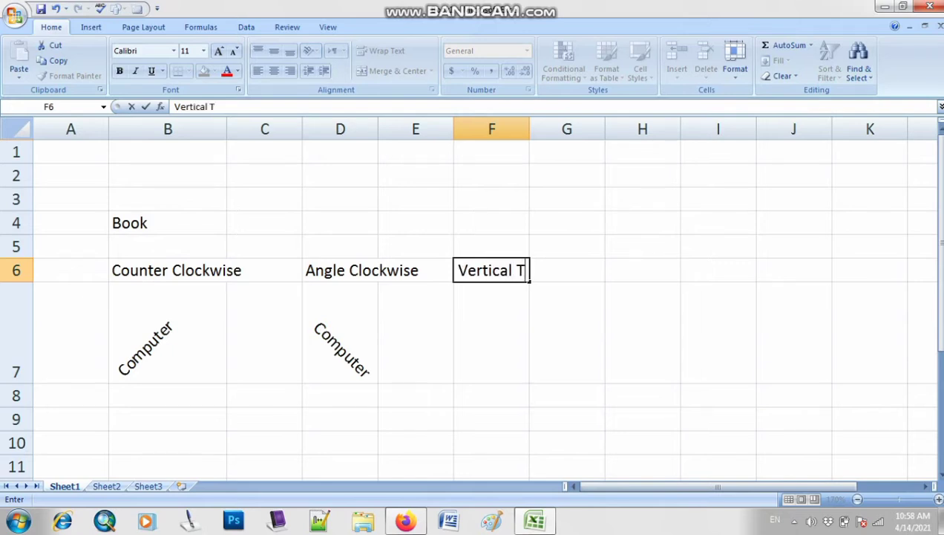
text(t)
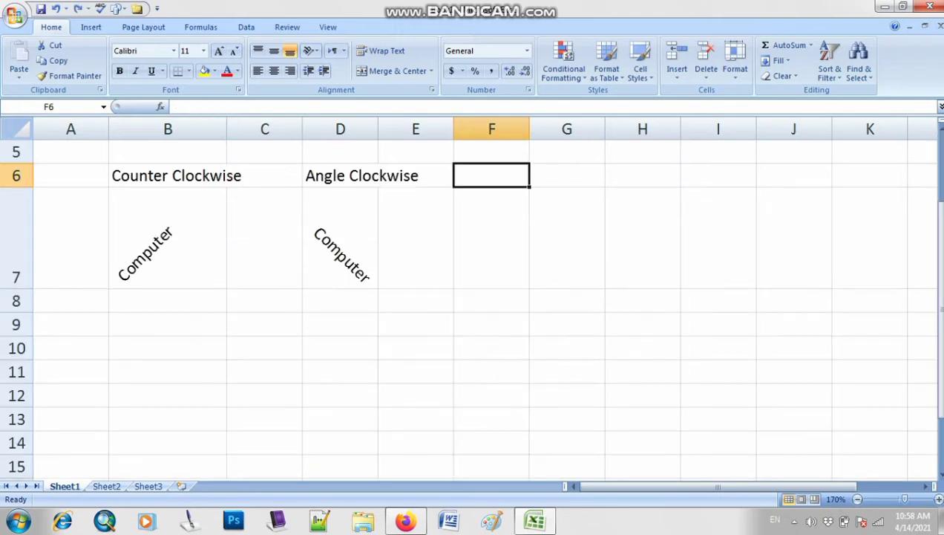
Step: Try the shorter label Vertical in cell F6 and undo the entry
scroll(473, 297, up, 2)
text(Ve)
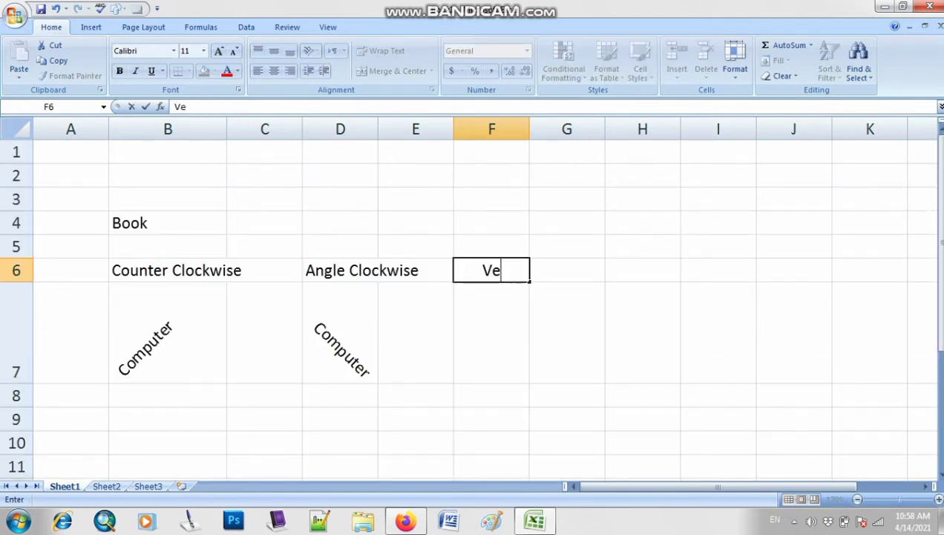
text(rtical T)
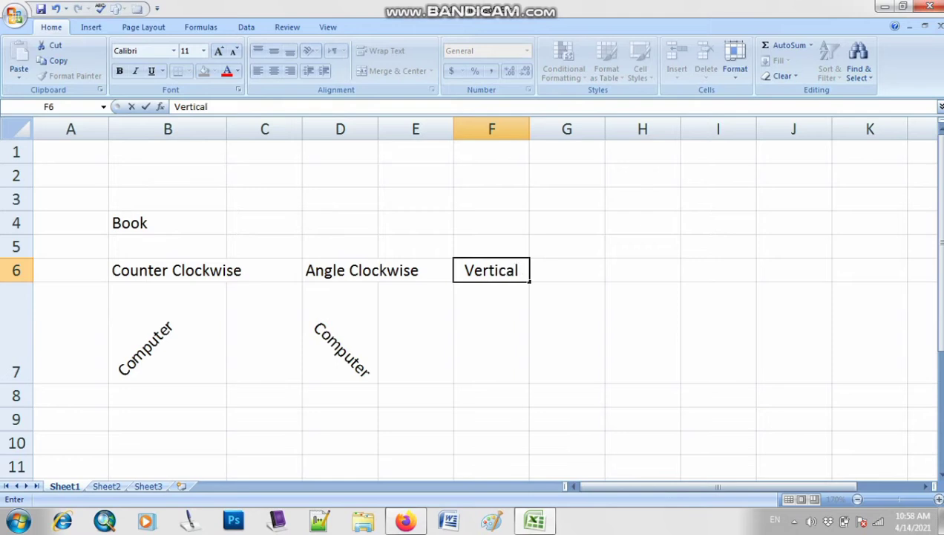
key(BackSpace)
key(BackSpace)
click(566, 129)
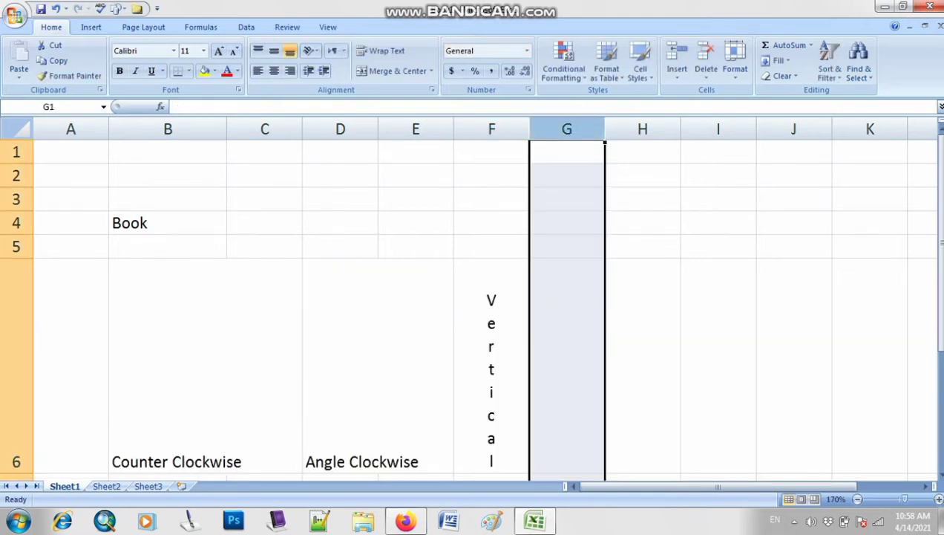
key(ctrl+z)
click(491, 222)
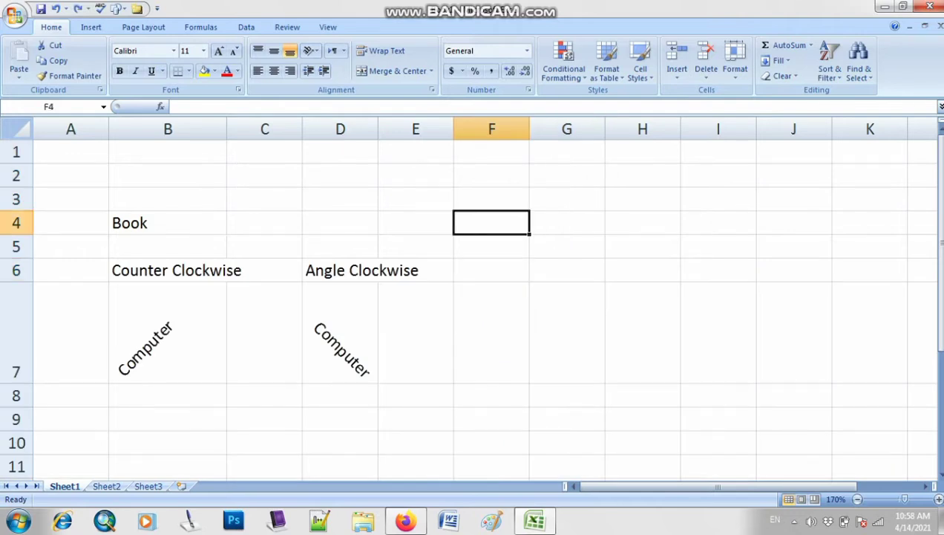
Step: Enter the label "Vertical." in cell G6, correcting the misspelled ending
click(567, 271)
text(vER)
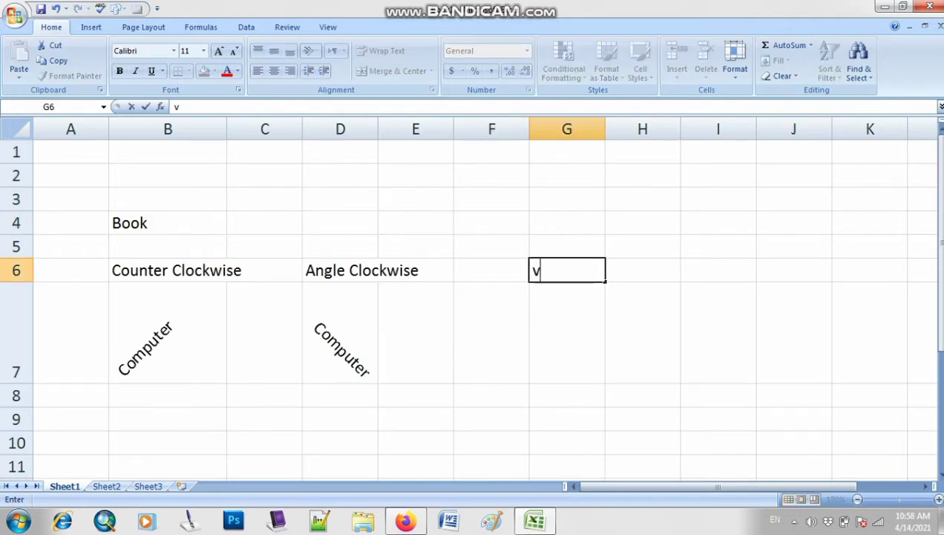
key(BackSpace)
key(BackSpace)
key(BackSpace)
text(Verticall)
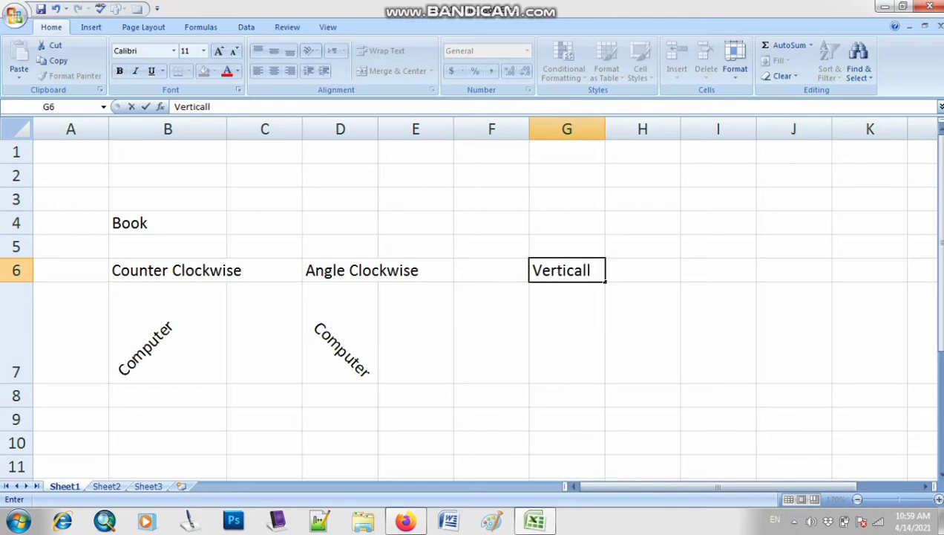
key(Up)
key(Down)
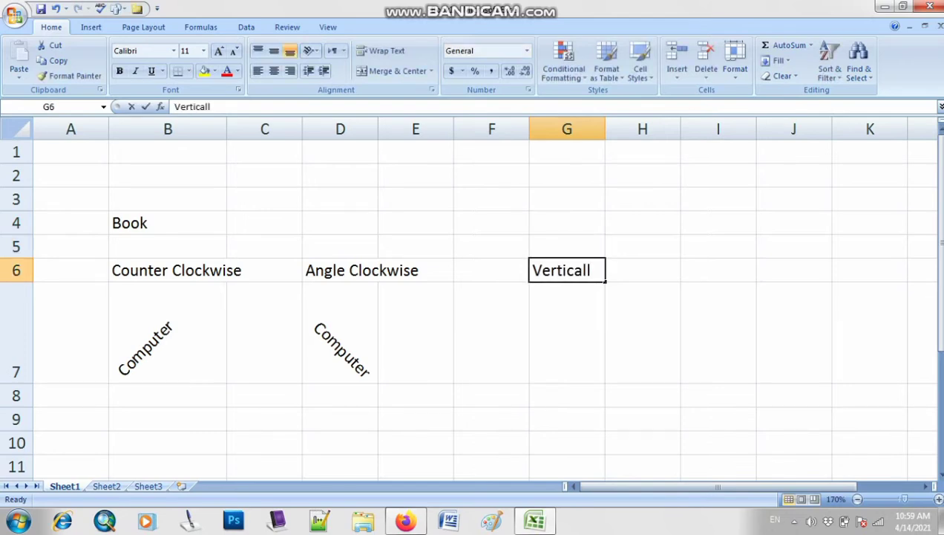
key(F2)
key(BackSpace)
text(.)
click(643, 247)
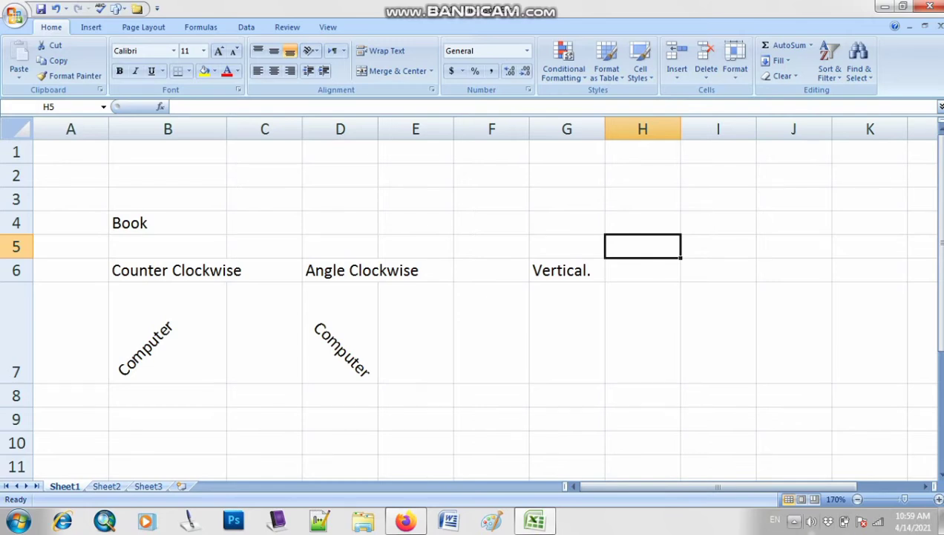
click(794, 521)
click(793, 428)
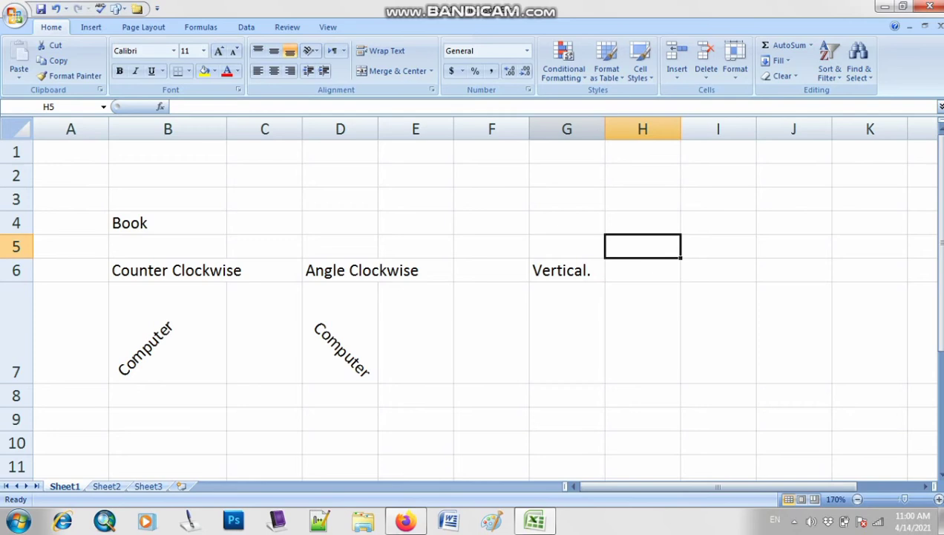
click(567, 129)
click(643, 129)
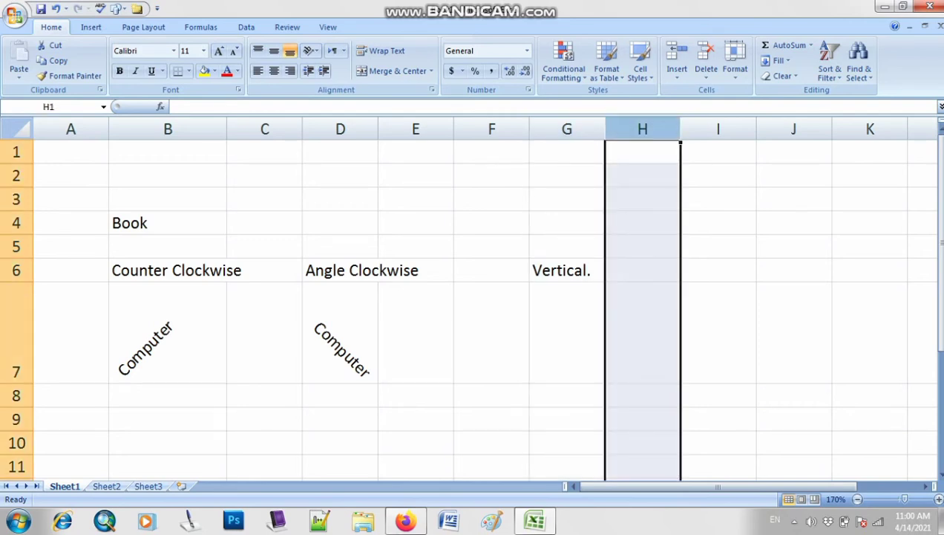
click(718, 129)
click(793, 129)
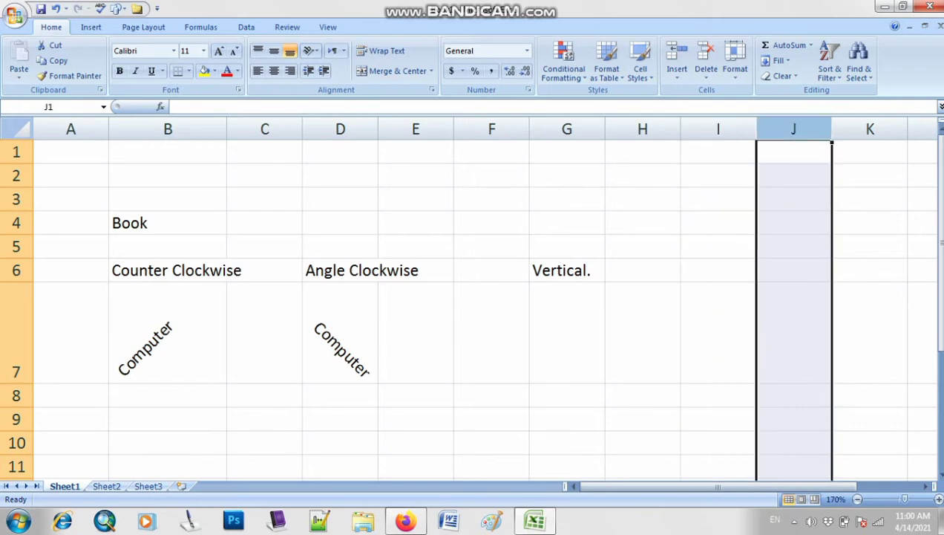
click(567, 129)
click(491, 129)
click(416, 130)
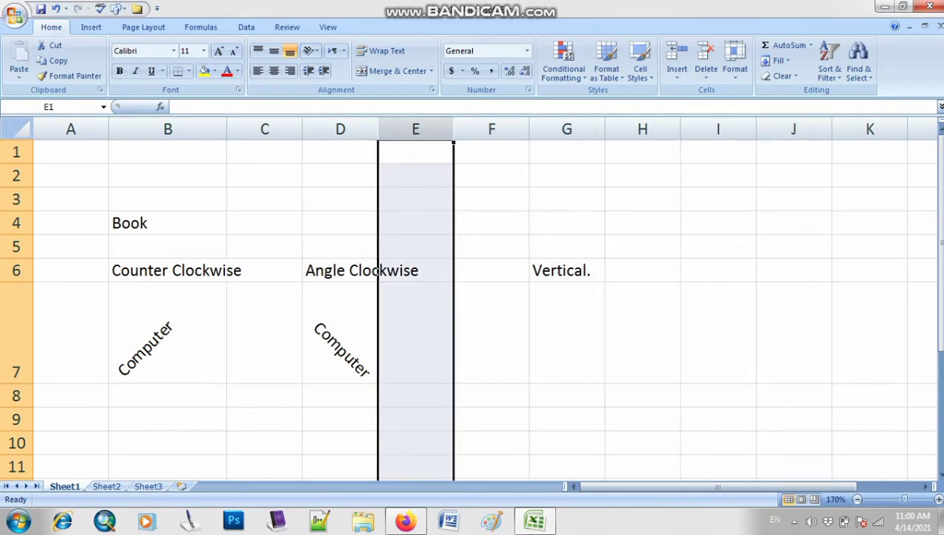
click(340, 130)
click(264, 129)
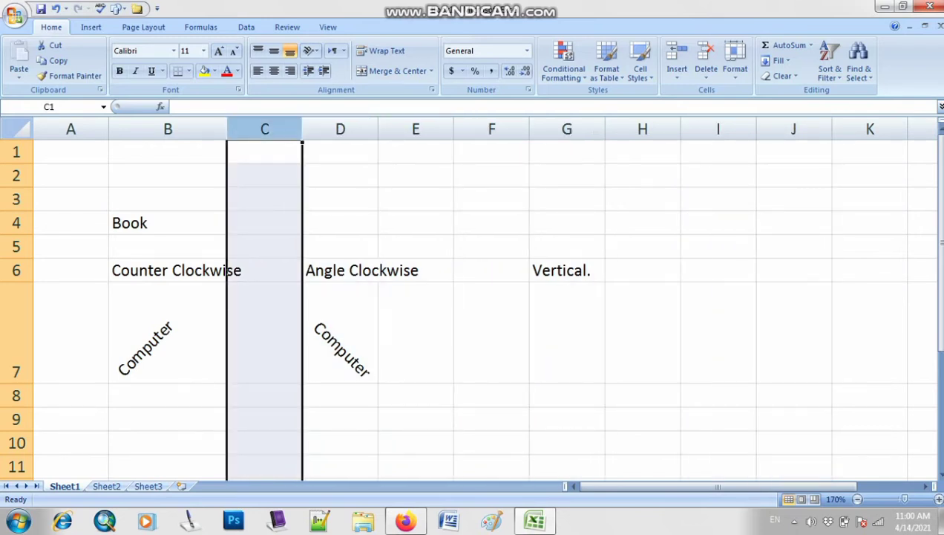
Step: Enter Computer in cell G7 below the Vertical label
click(567, 333)
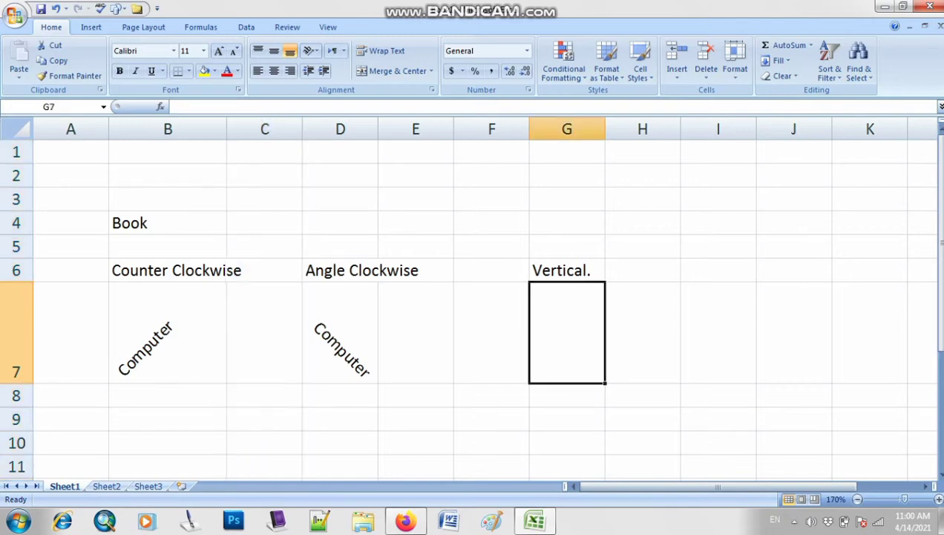
text(C)
click(794, 521)
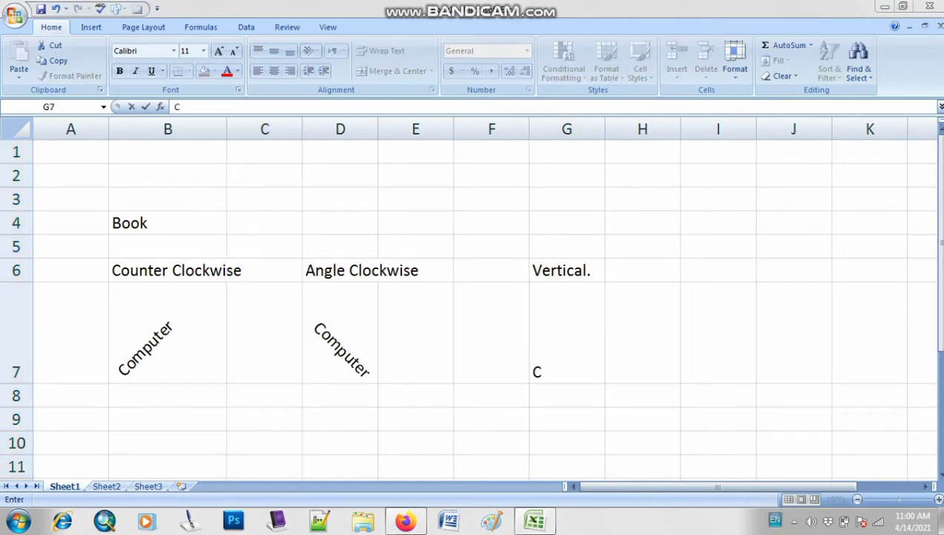
text(om)
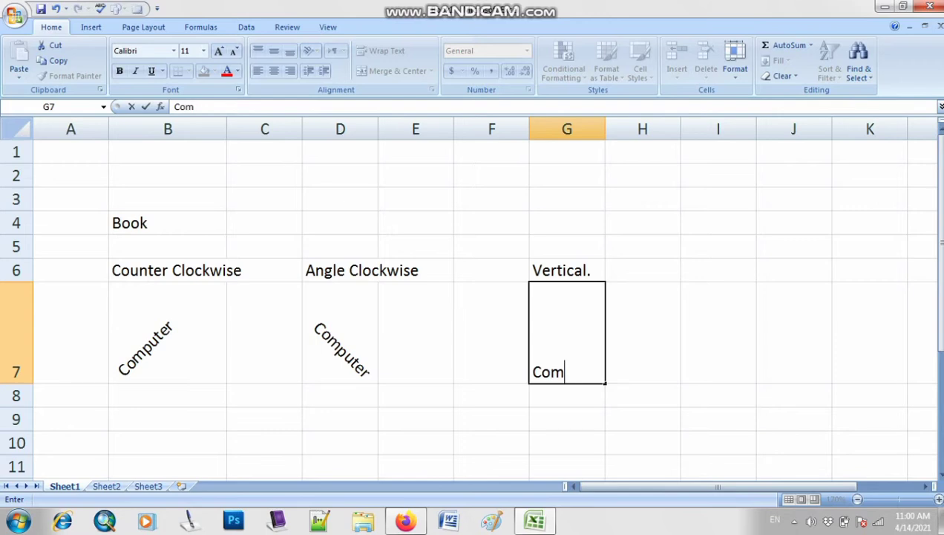
text(puter)
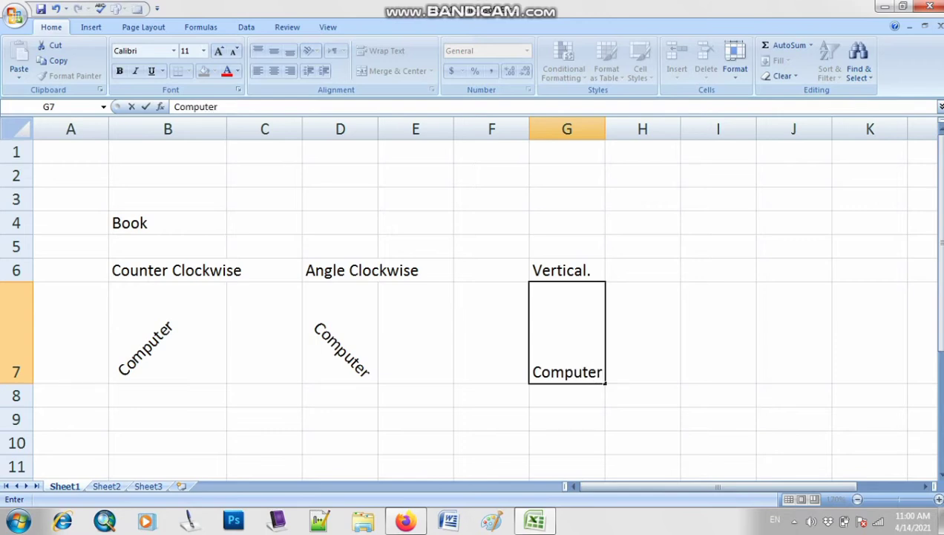
click(643, 395)
Step: Set the orientation of the Computer text in cell G7 to Vertical Text
click(568, 341)
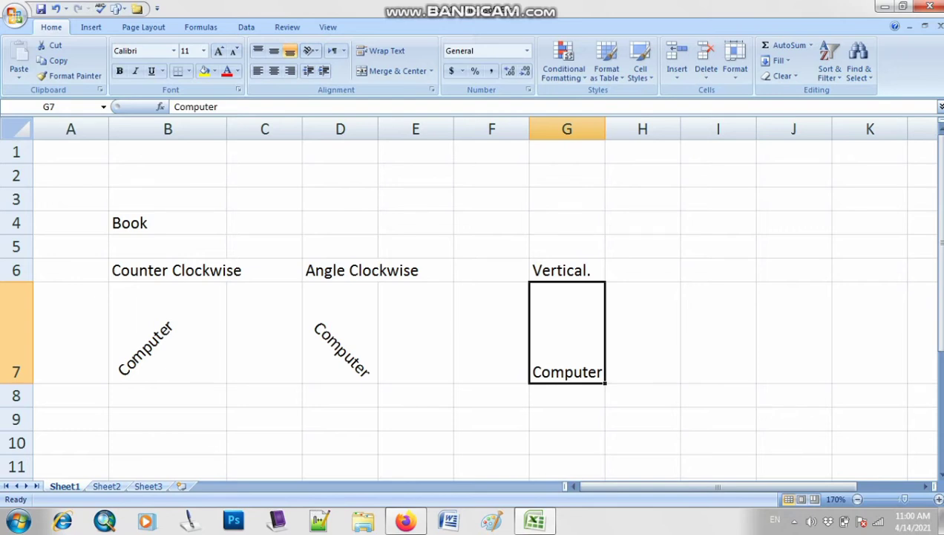
click(310, 50)
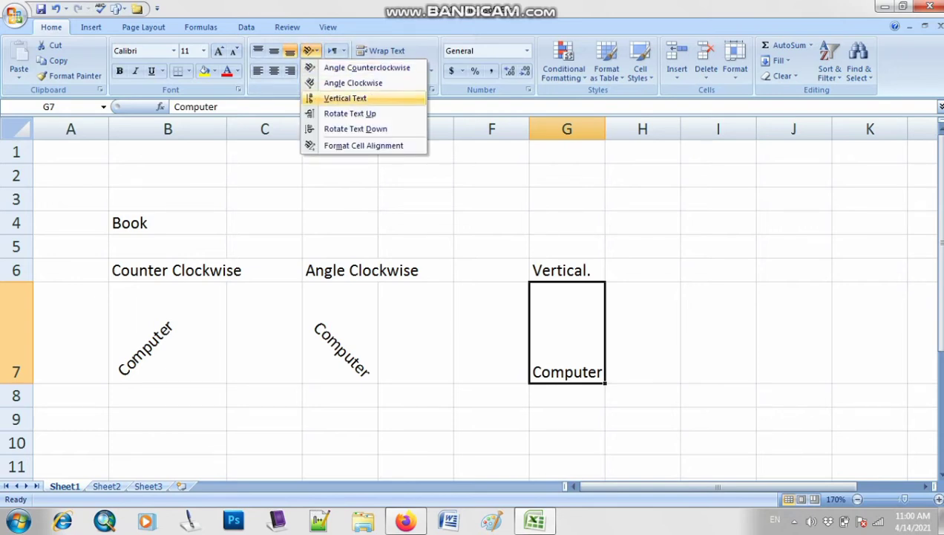
key(Return)
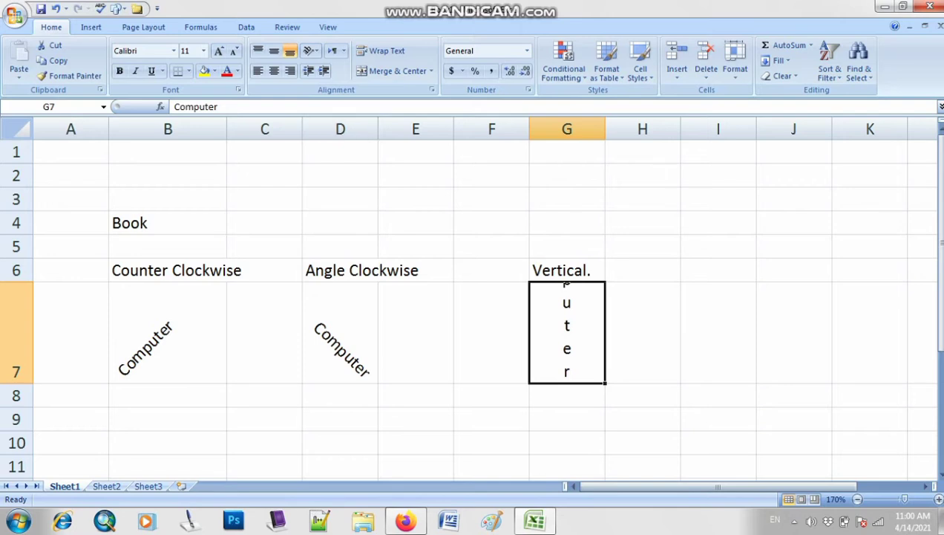
Step: Reduce the font size of cell G7 to 8 and make row 7 taller to fit the whole vertical word
click(234, 50)
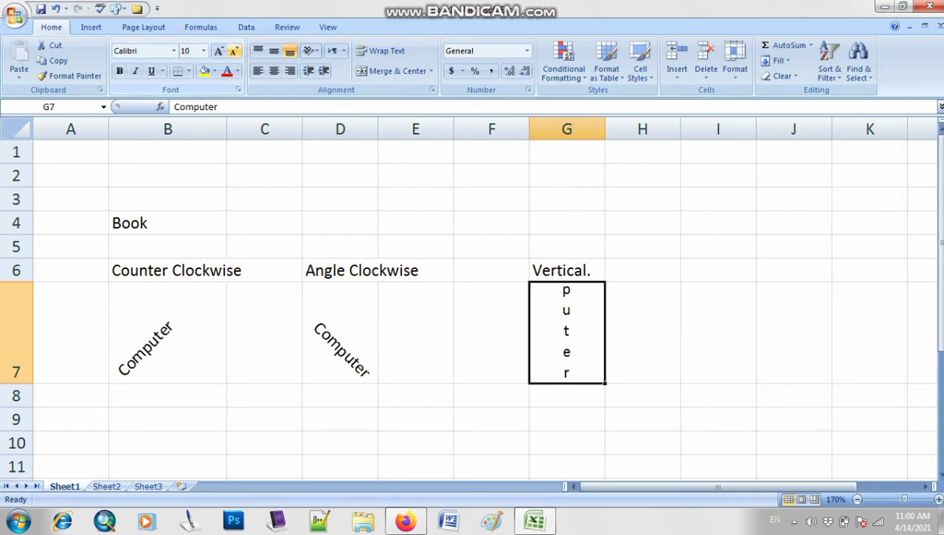
click(233, 50)
click(234, 51)
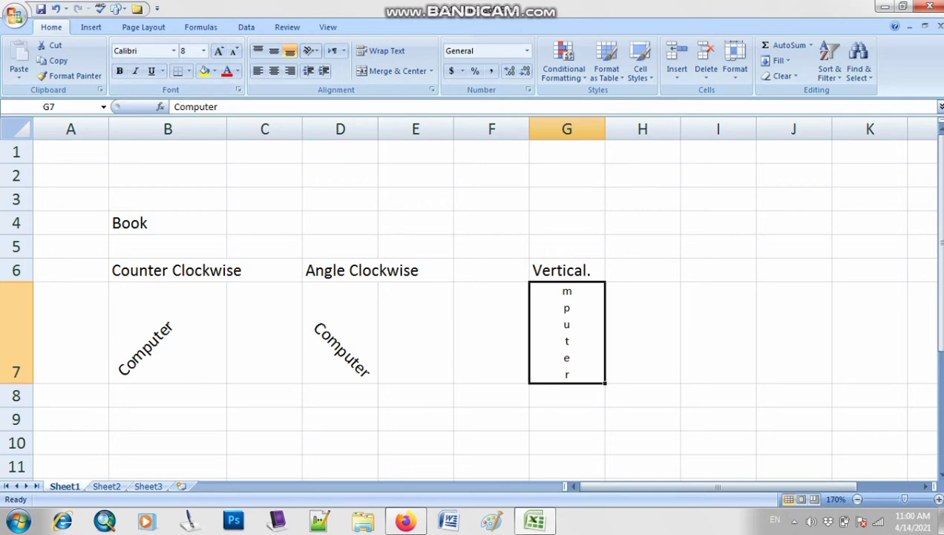
drag(16, 384, 17, 420)
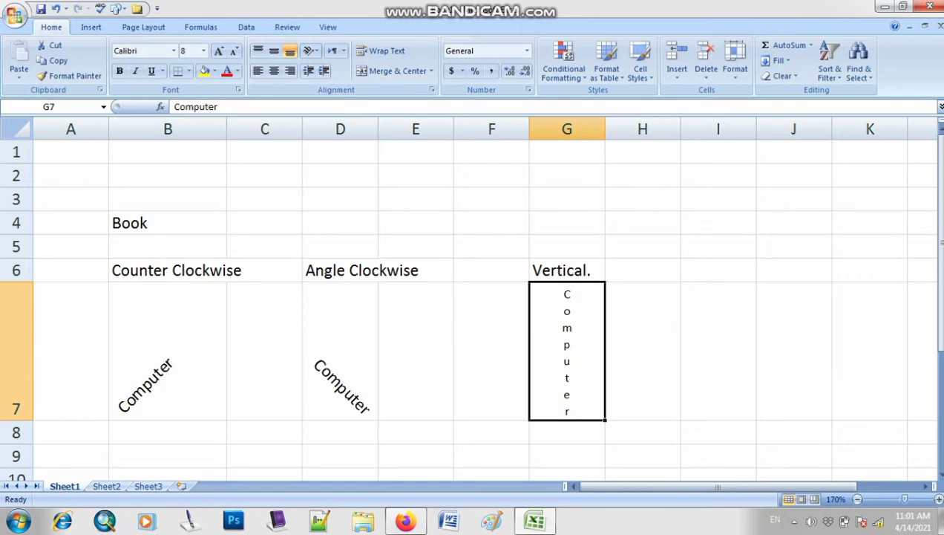
click(491, 350)
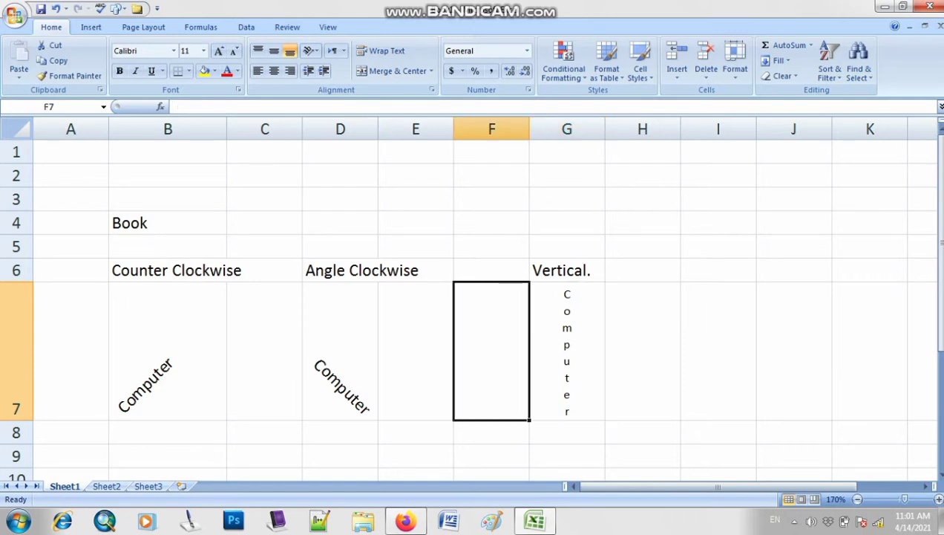
click(567, 350)
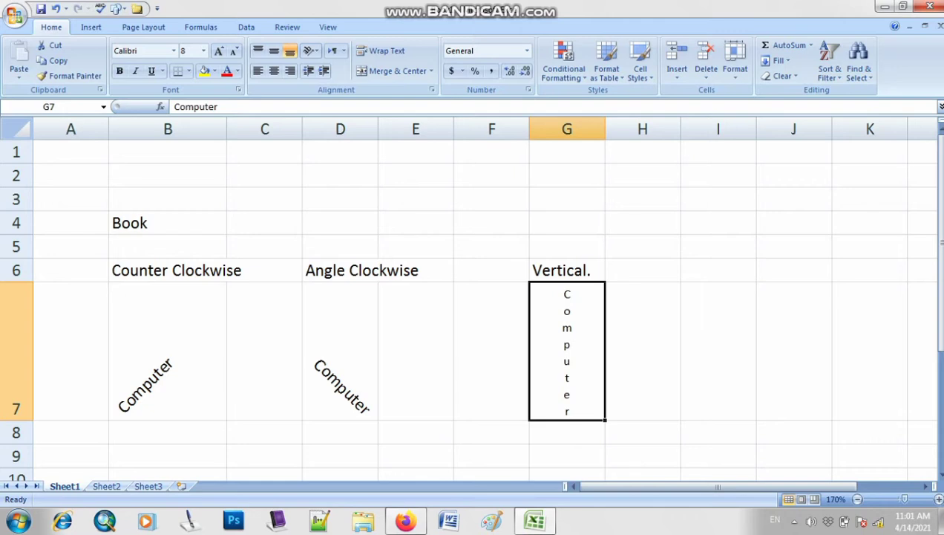
Step: Delete the empty column A and clear the word Book from cell A4
click(70, 129)
right_click(61, 133)
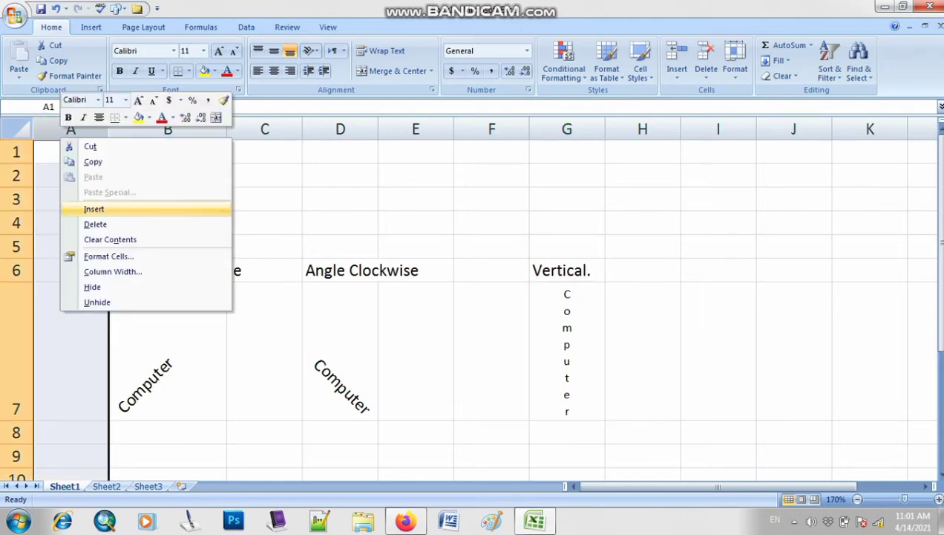
click(95, 224)
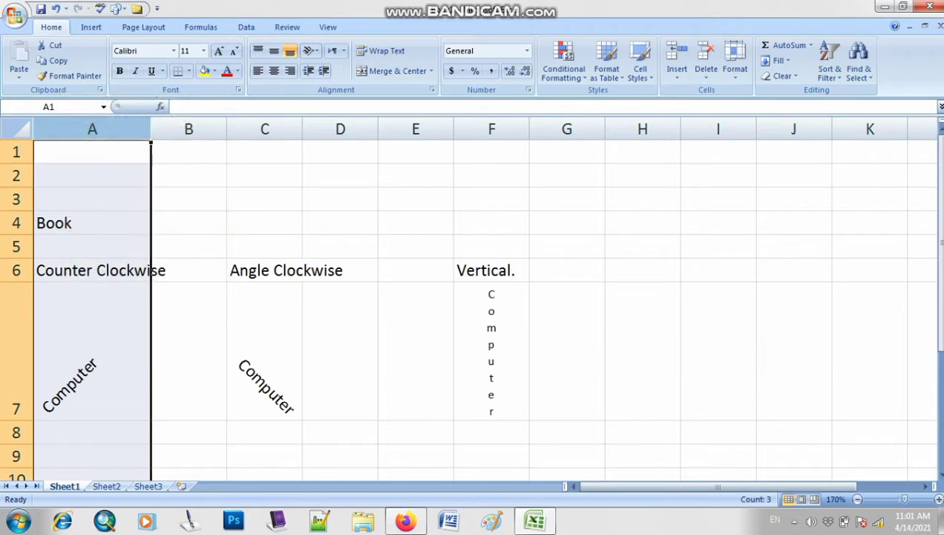
click(92, 223)
key(Delete)
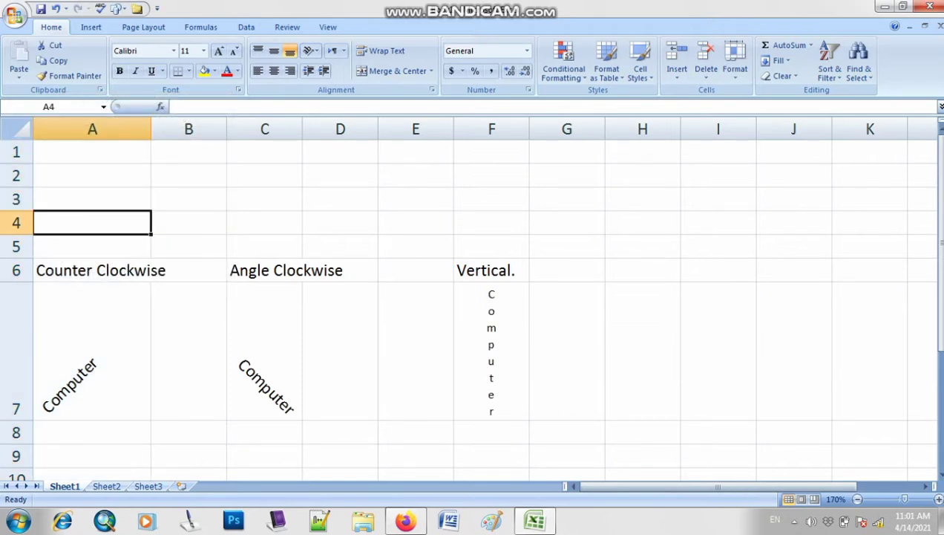
Step: Delete the empty column E between the Angle Clockwise and Vertical examples
click(410, 130)
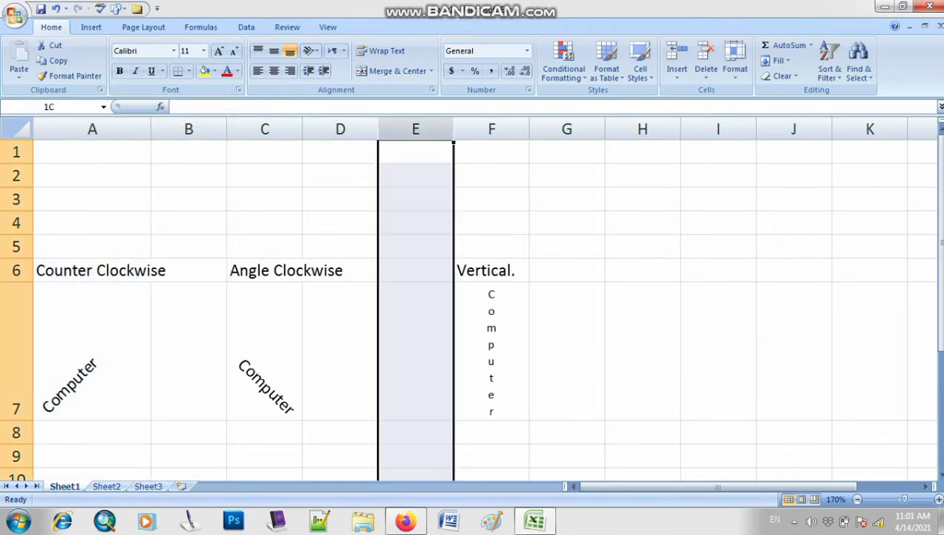
right_click(410, 130)
click(442, 217)
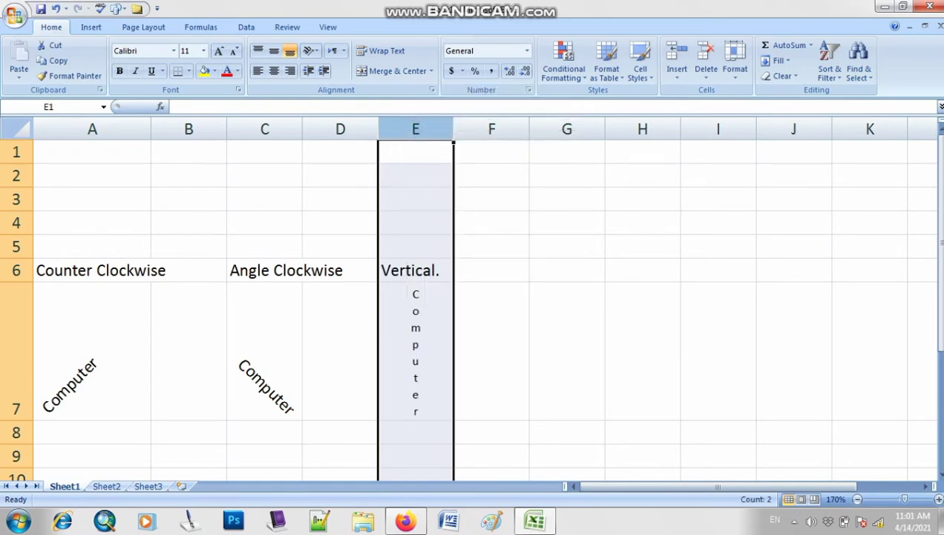
Step: Enter the label Rotate Text Up in cell G6, beside the Vertical example
click(567, 269)
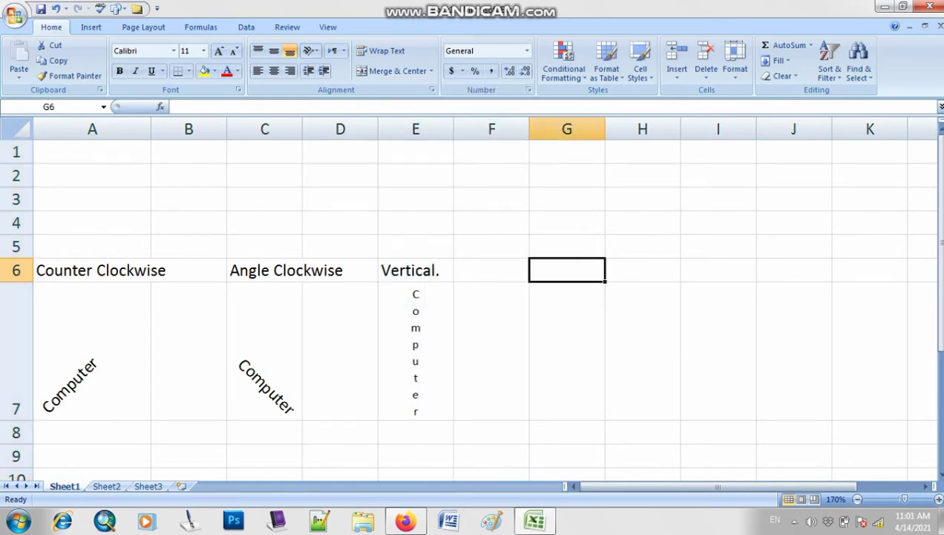
click(310, 50)
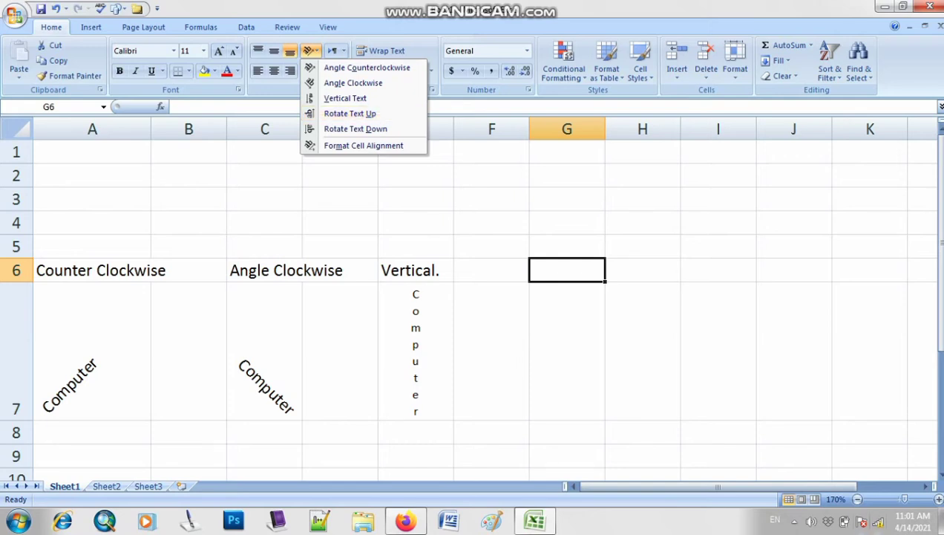
click(873, 519)
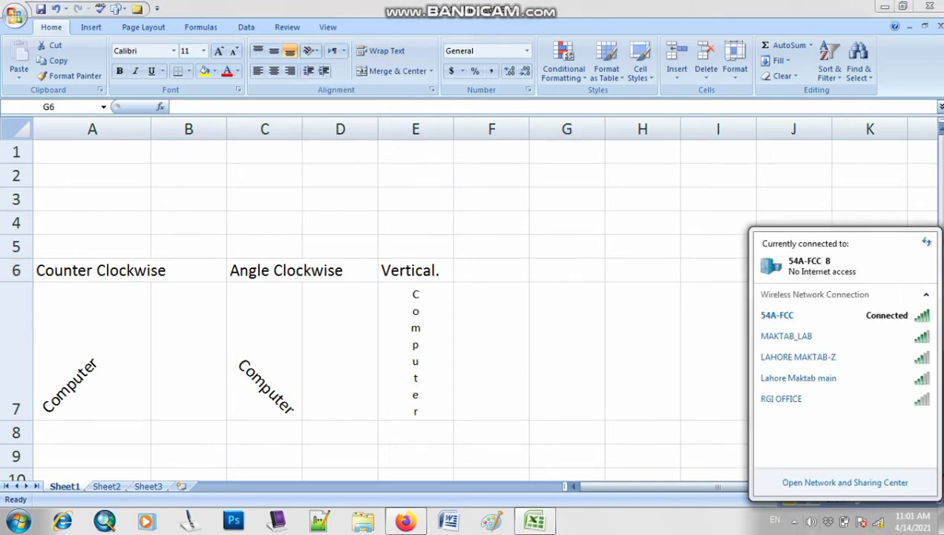
key(Escape)
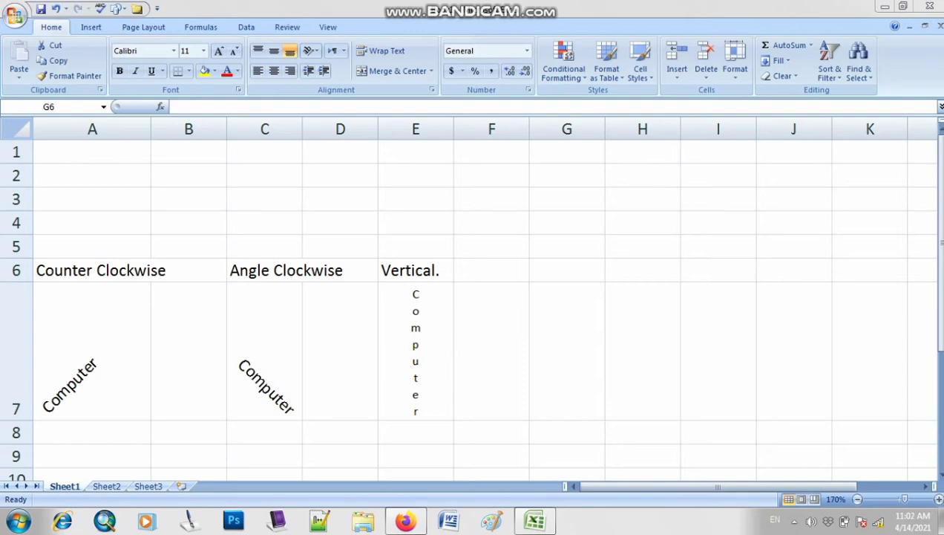
text(R)
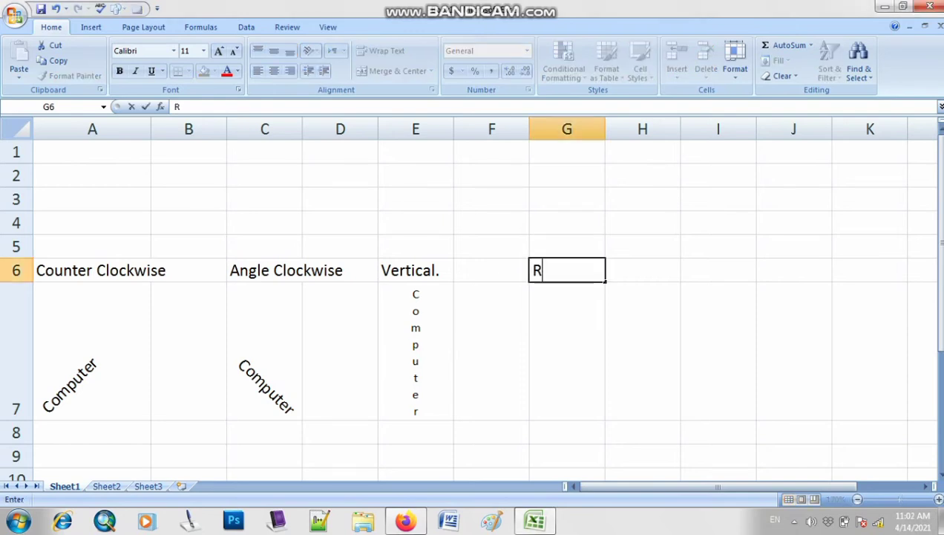
text(otat)
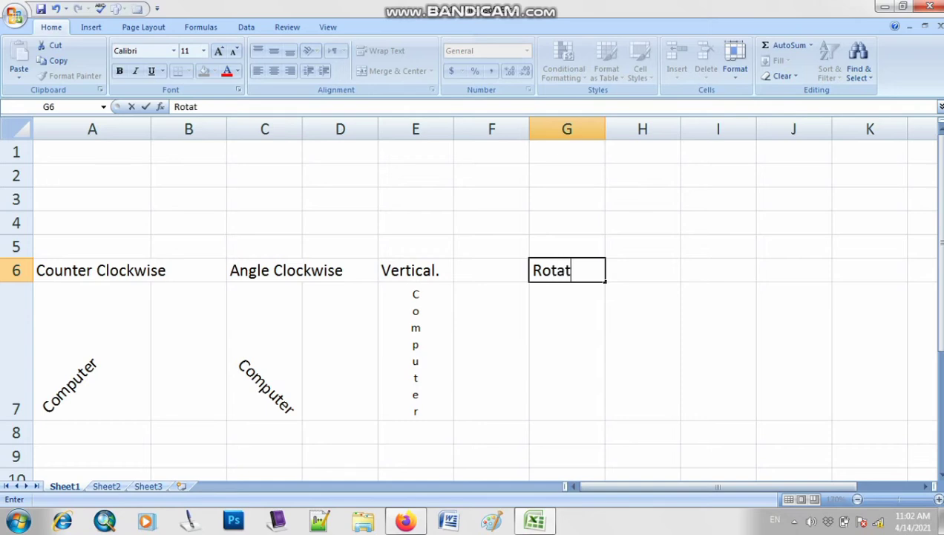
text(e Text Up)
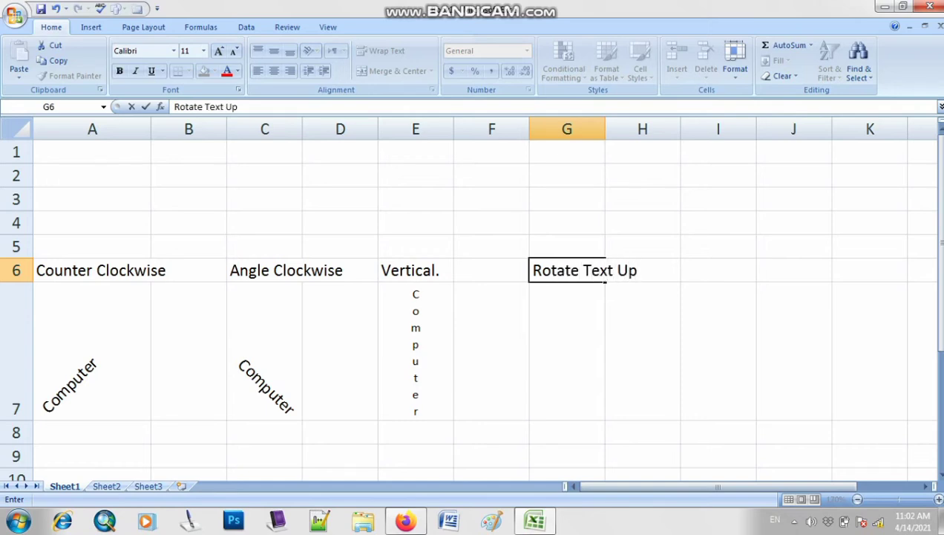
click(718, 350)
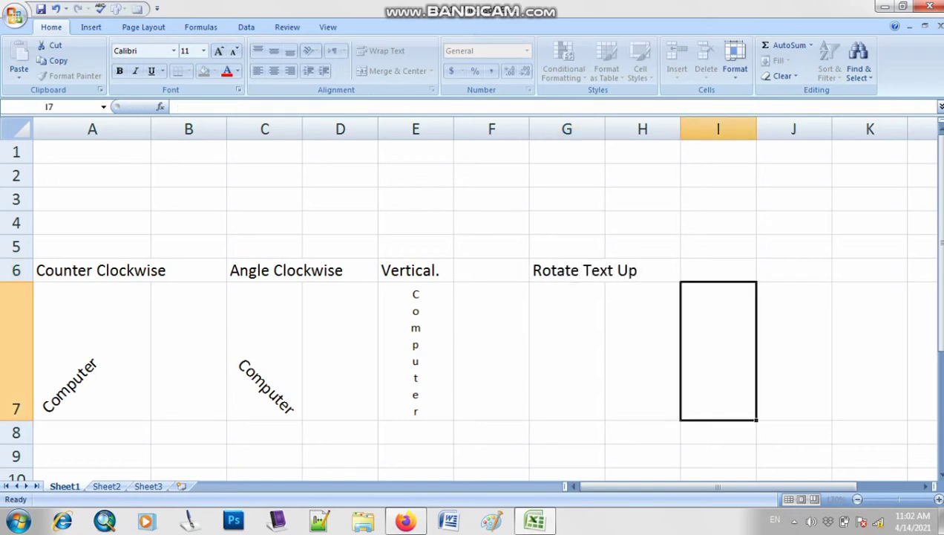
click(568, 270)
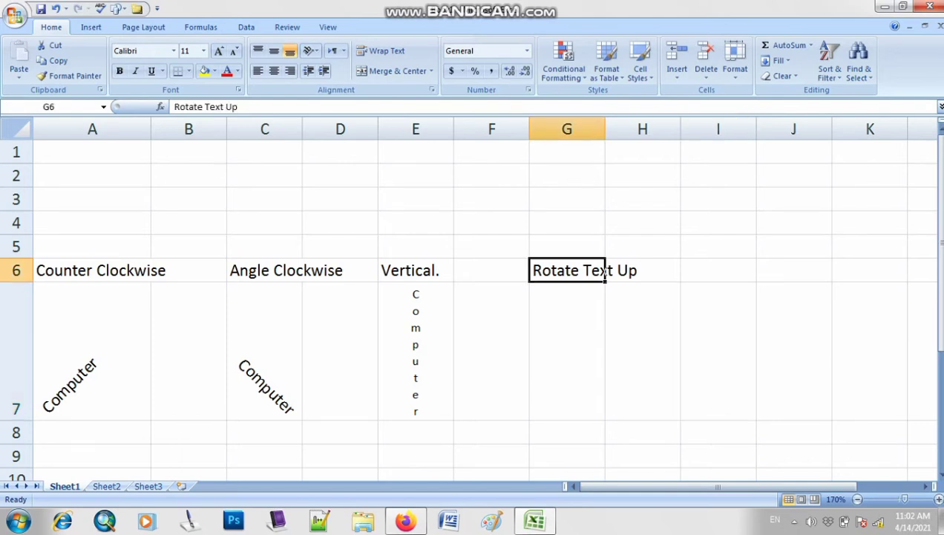
Step: Widen column G to nearly fit its Rotate Text Up label and enter Computer in cell G7
drag(605, 129, 634, 129)
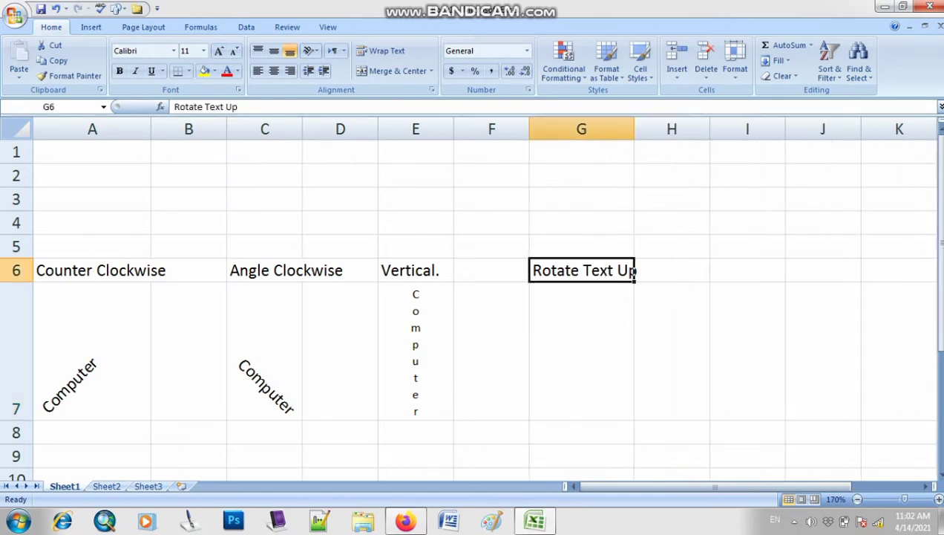
click(582, 350)
text(Computer)
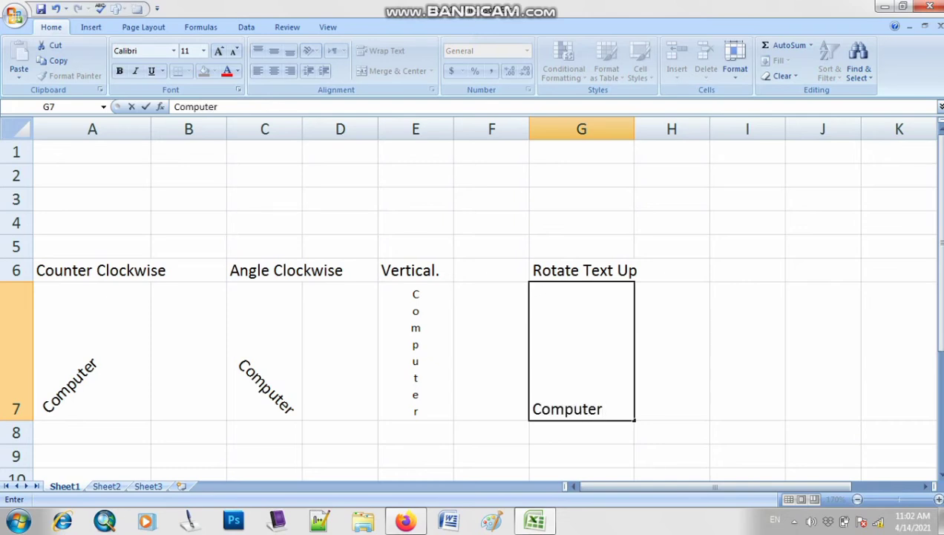
click(672, 432)
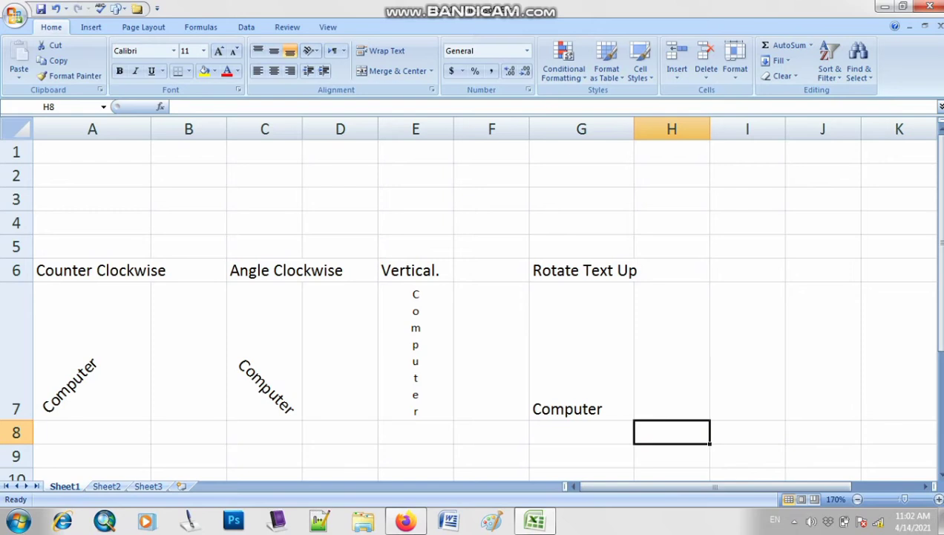
Step: Apply the Rotate Text Up orientation to the word Computer in cell G7
click(581, 364)
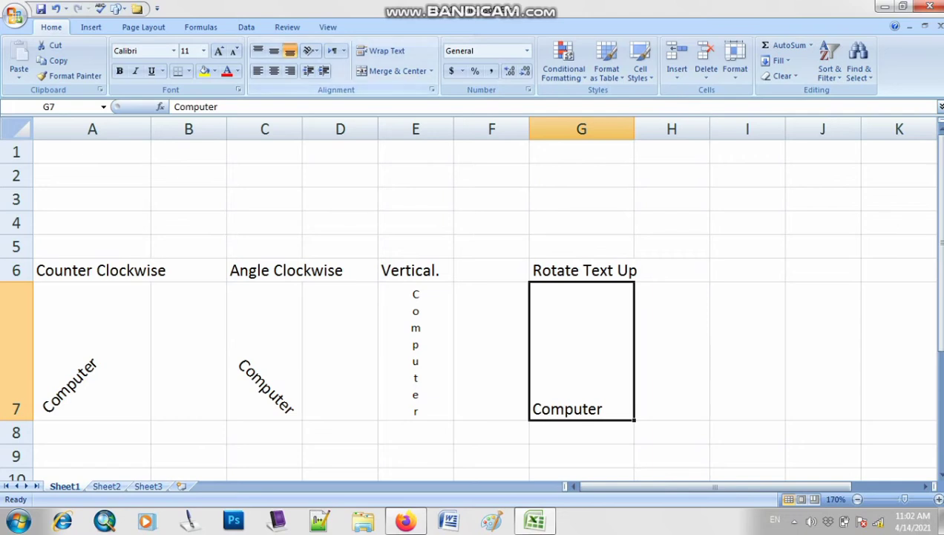
click(310, 50)
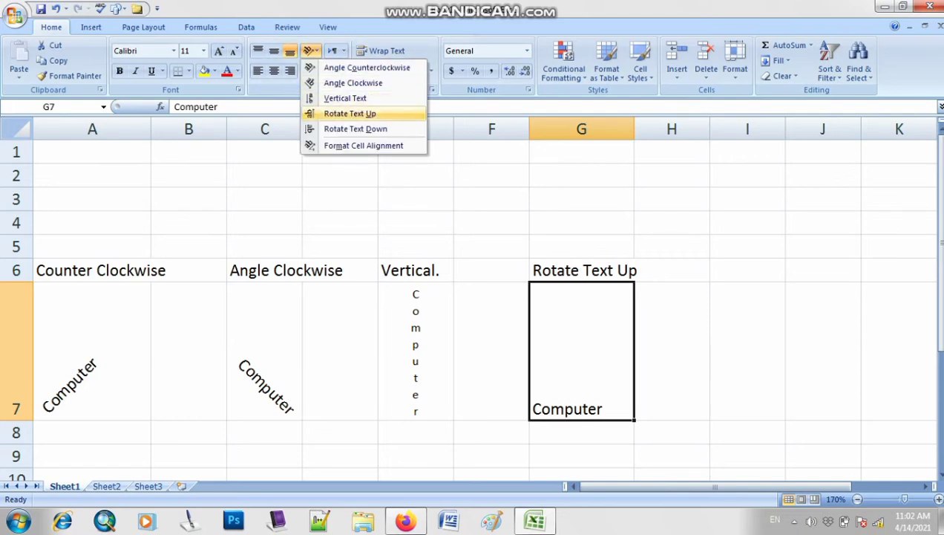
click(350, 114)
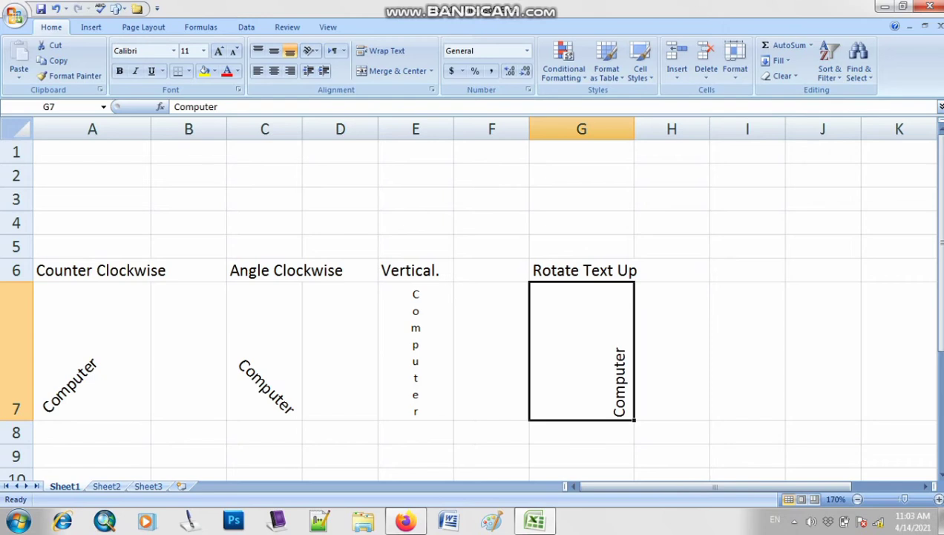
Step: Review the existing orientation examples and their labels in rows 6 and 7, and check the list of text orientation options
click(264, 352)
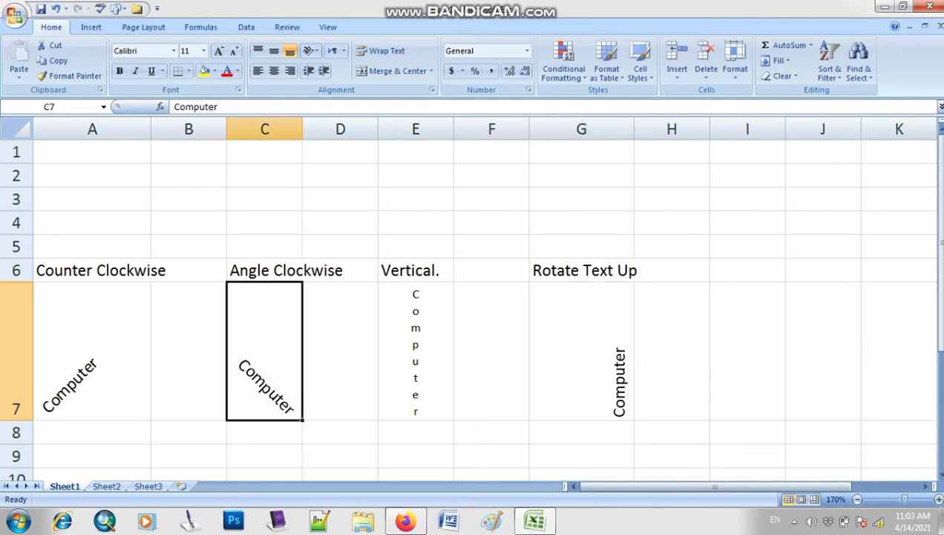
click(416, 351)
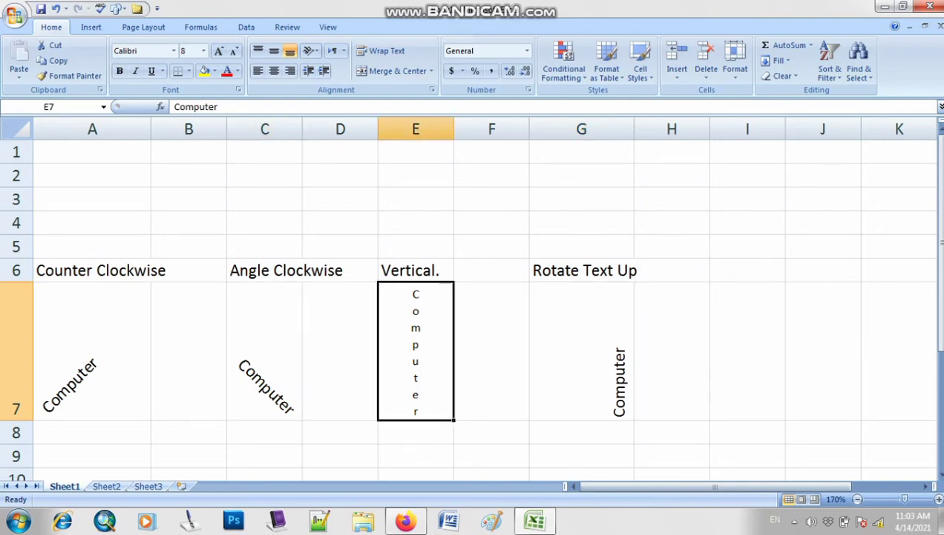
click(92, 271)
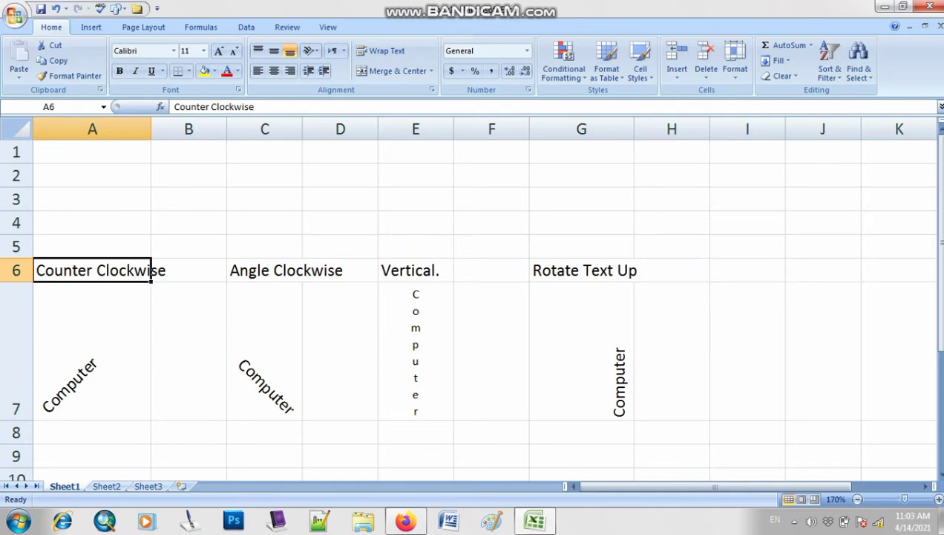
click(264, 270)
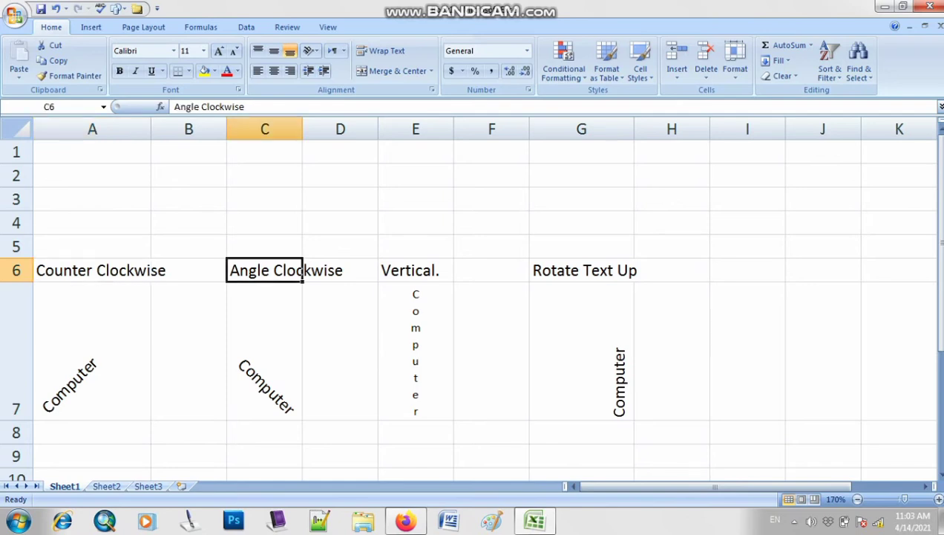
click(416, 270)
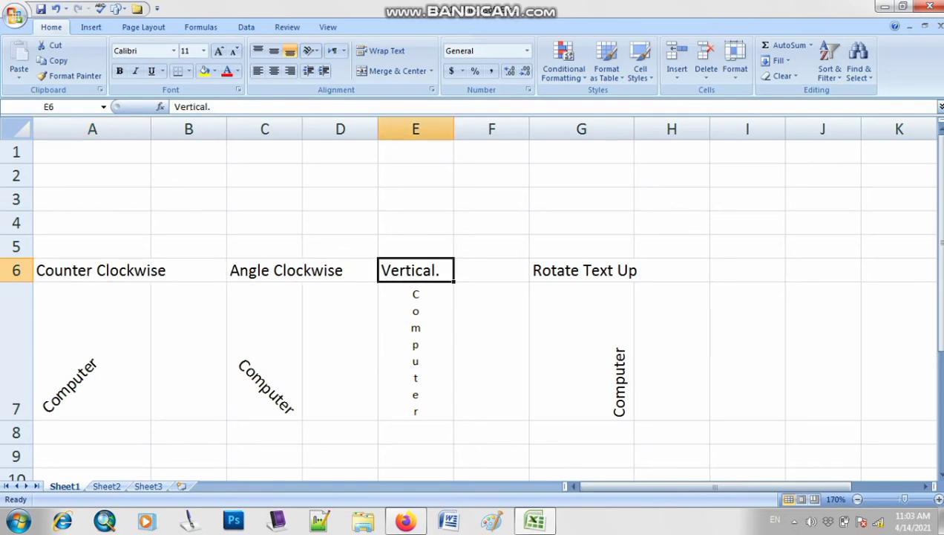
click(631, 272)
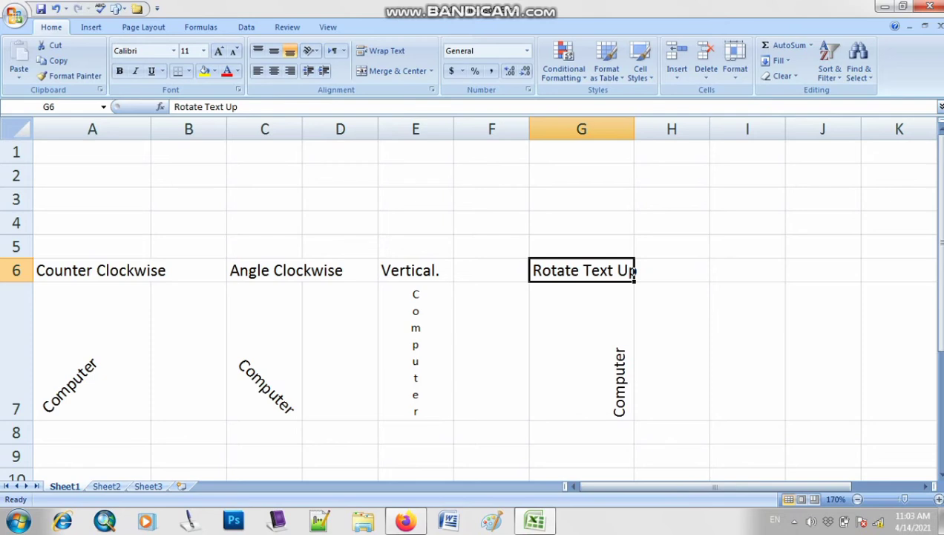
click(311, 50)
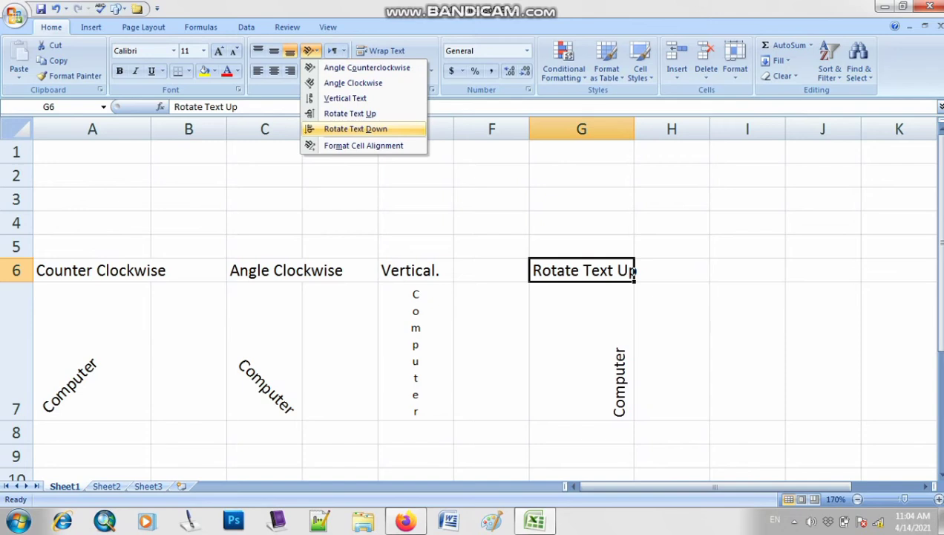
key(Escape)
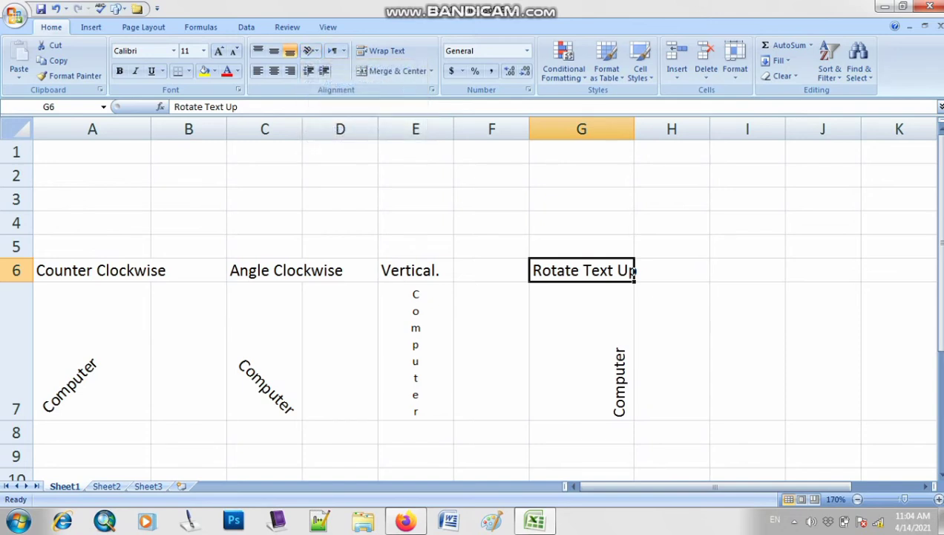
Step: Enter the label Rotate Text Down in cell I6, beside the Rotate Text Up example
click(748, 270)
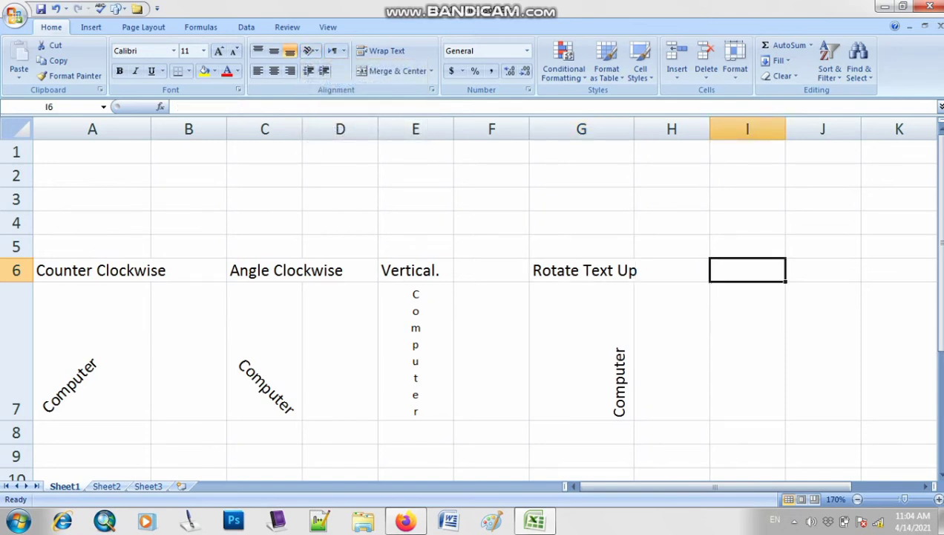
text(R)
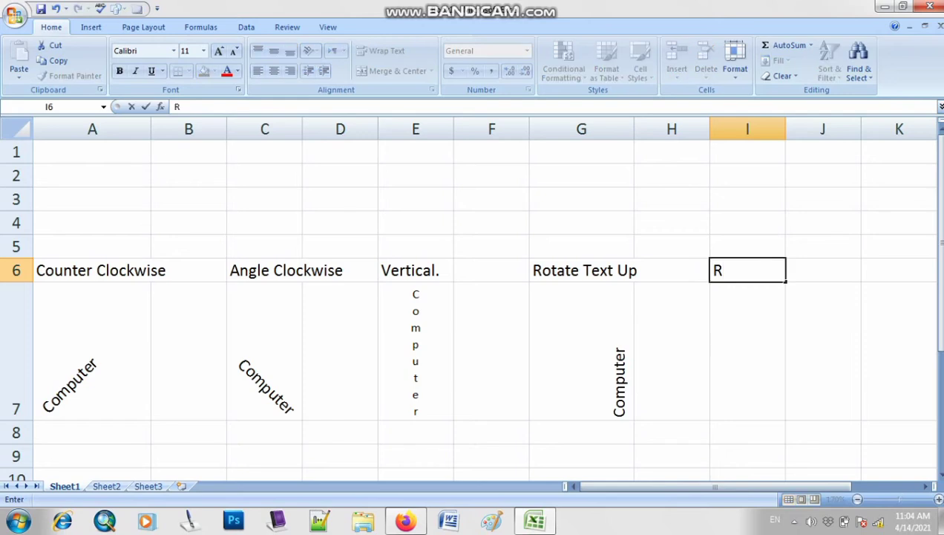
text(otate Te)
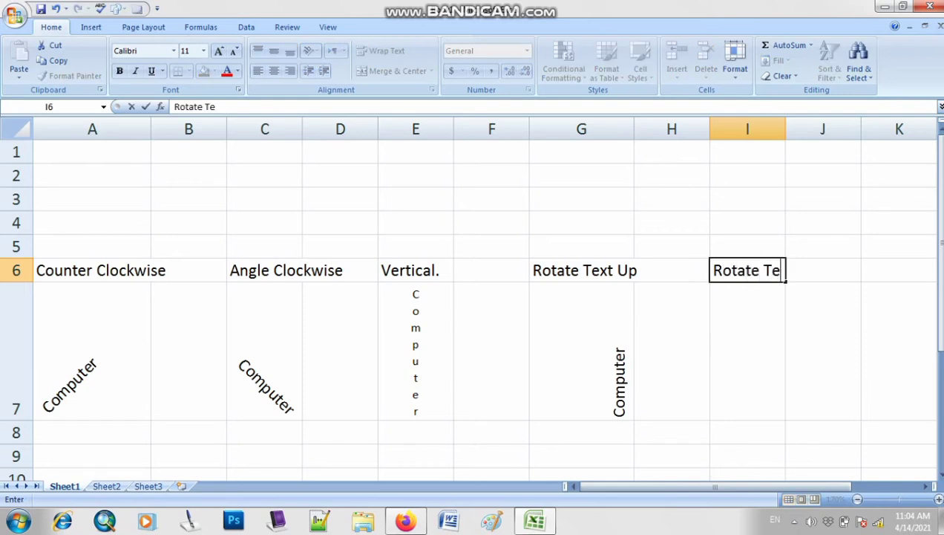
text(xt Down)
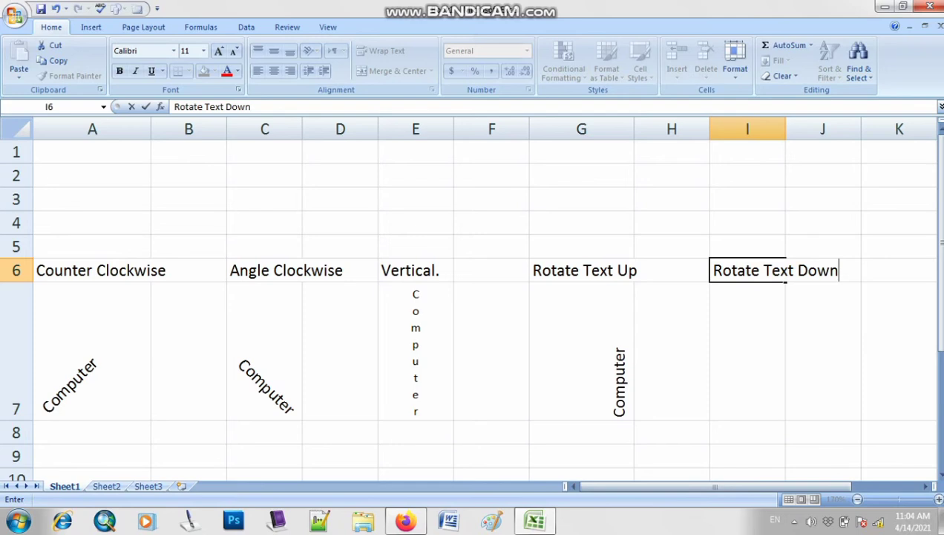
key(Return)
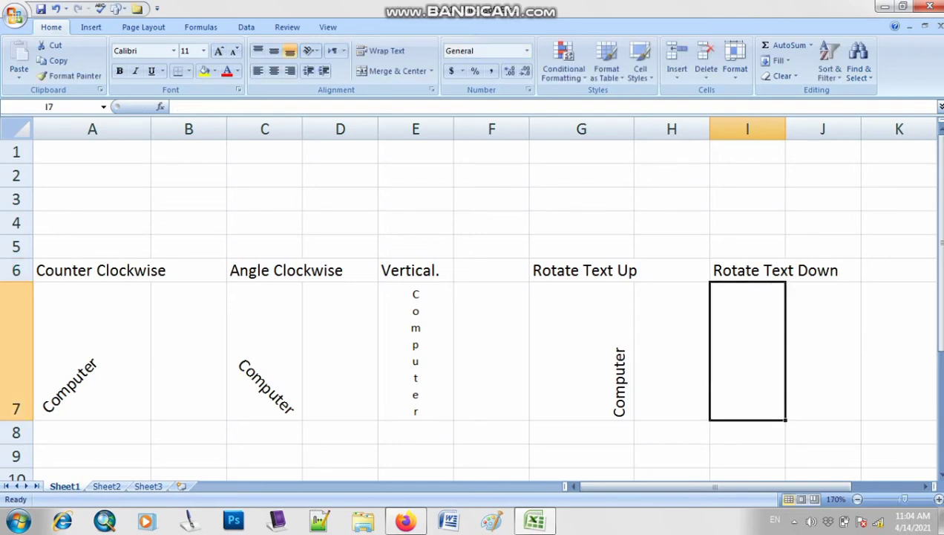
Step: Enter the word Computer in cell I7, below the Rotate Text Down label
text(VC=)
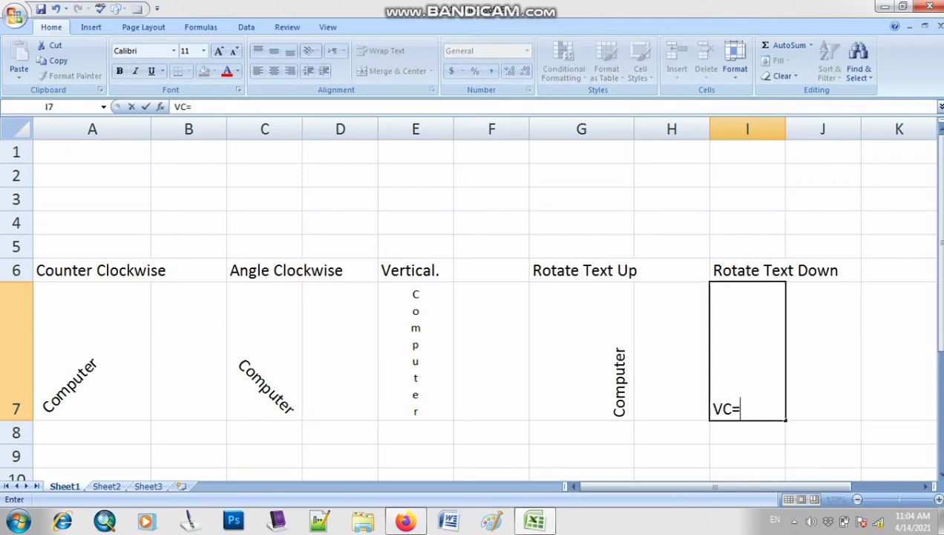
key(BackSpace)
key(BackSpace)
key(BackSpace)
text(Computer)
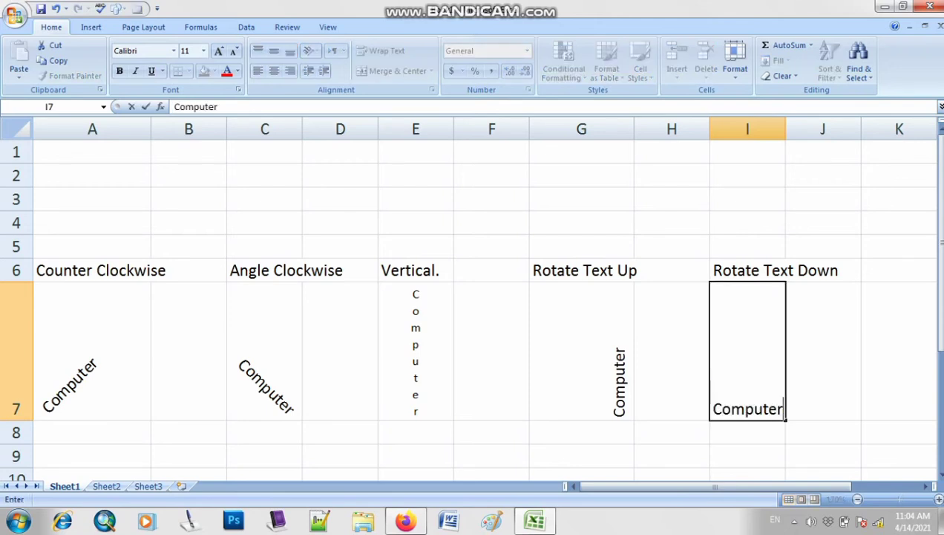
click(823, 432)
Step: Apply the Rotate Text Down orientation to the word Computer in cell I7
click(748, 351)
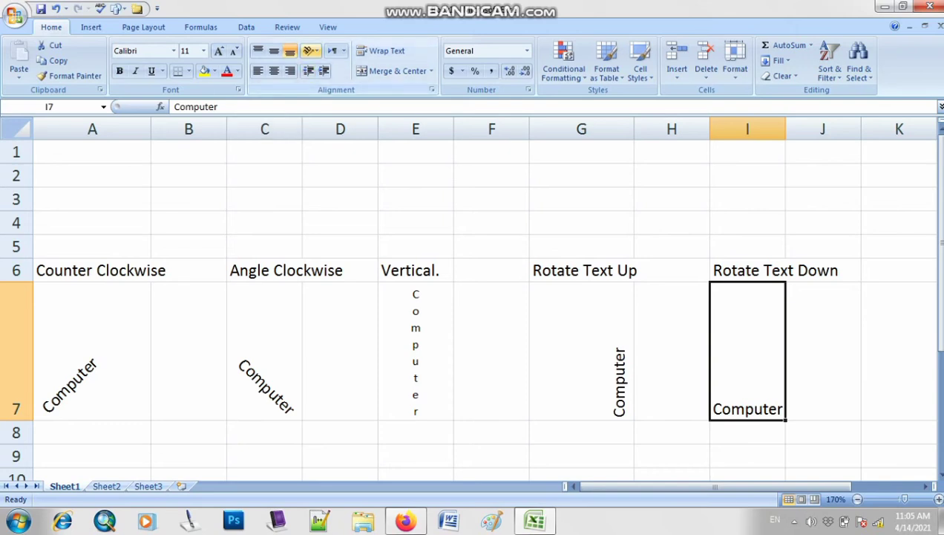
click(310, 50)
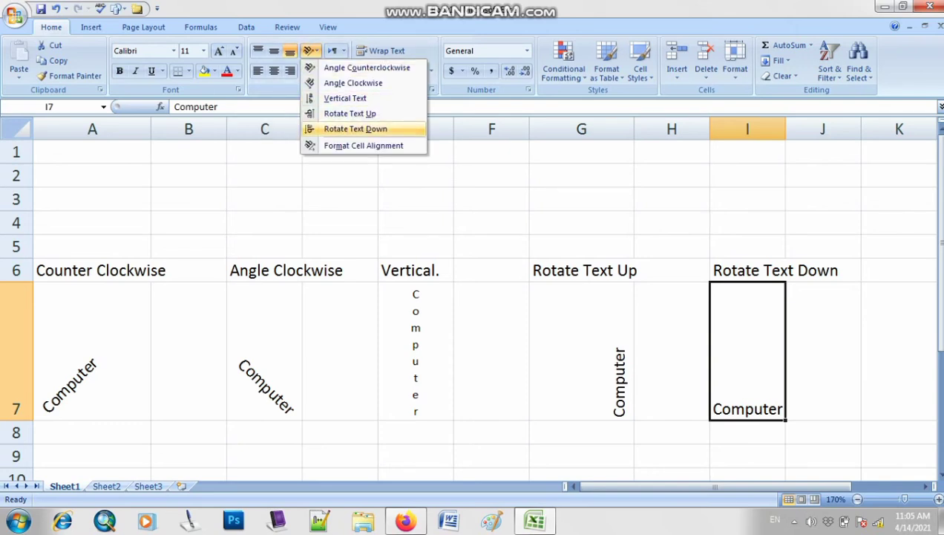
click(356, 129)
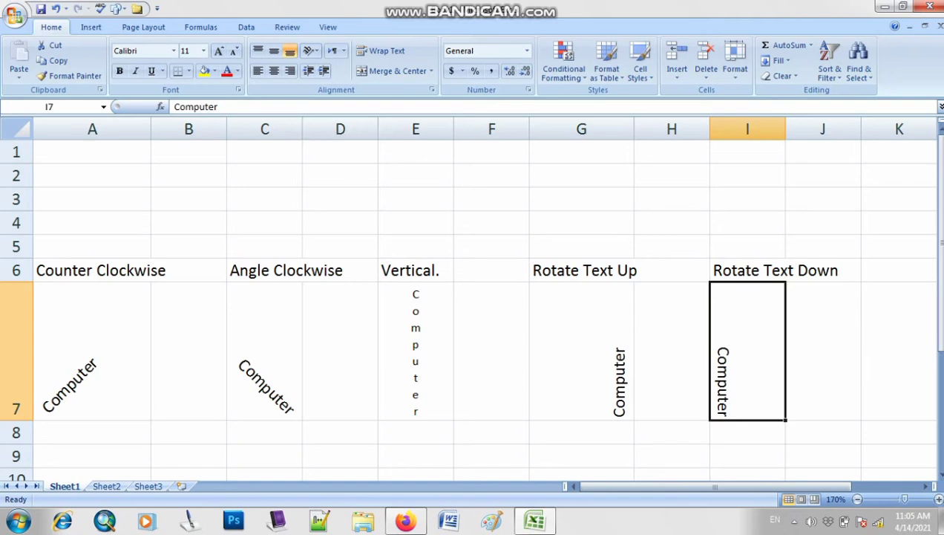
click(188, 198)
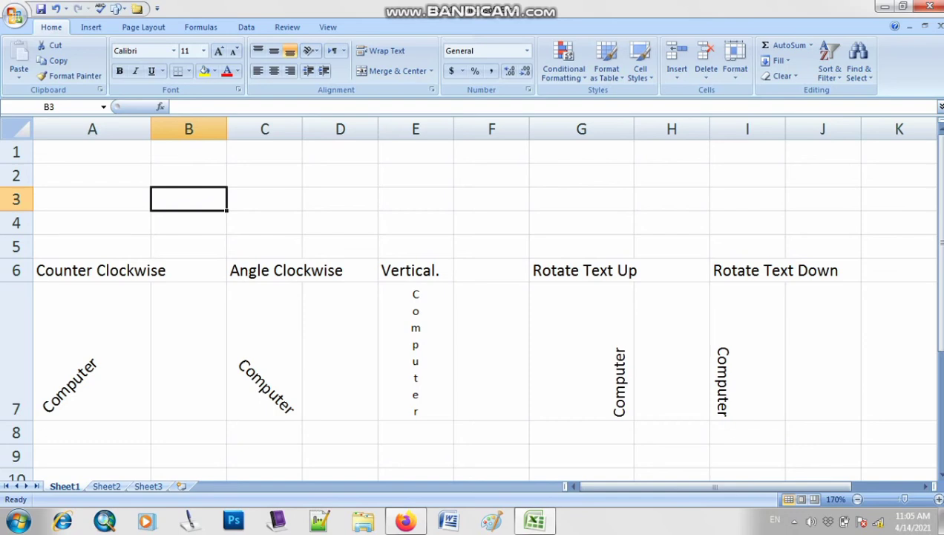
click(92, 270)
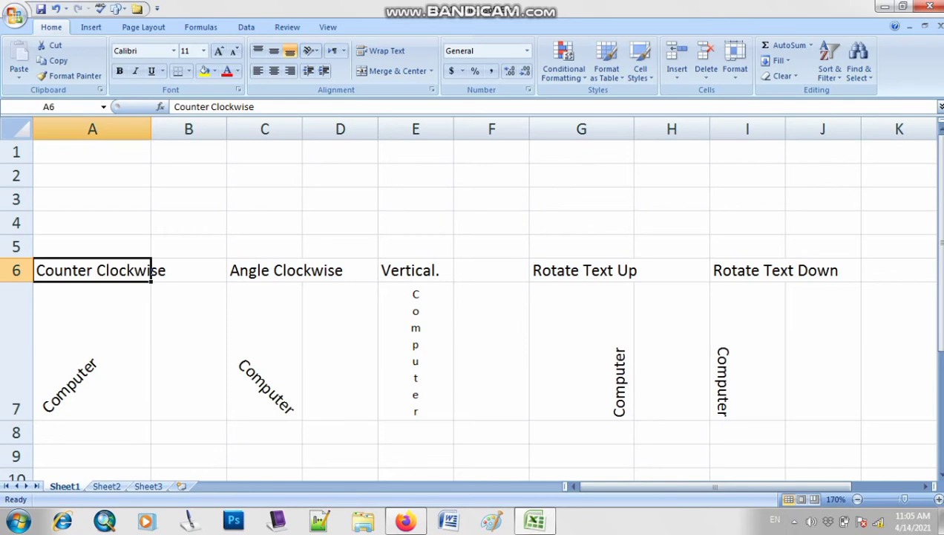
click(301, 272)
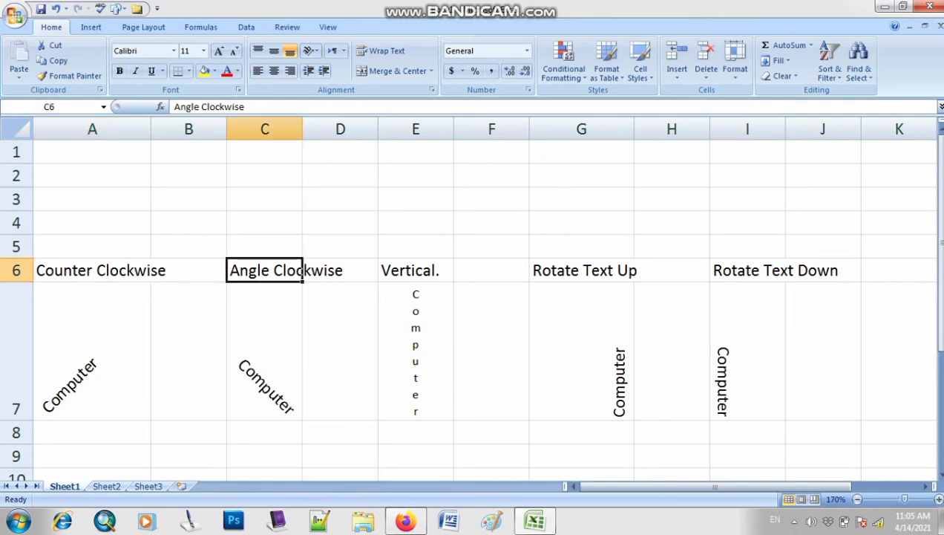
click(415, 271)
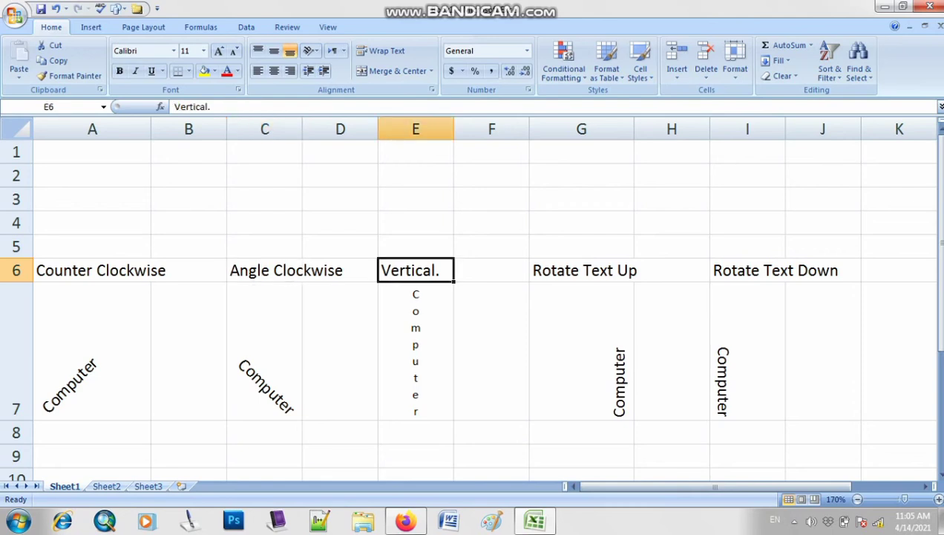
click(634, 272)
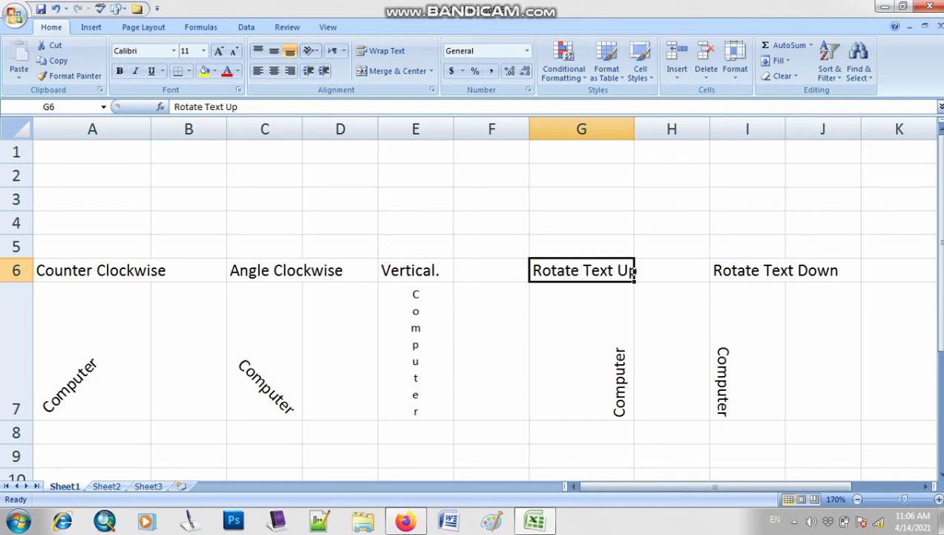
key(super+e)
Step: Enter Computer in cell C3 and widen column C to about twice its width
click(264, 199)
text(Computer)
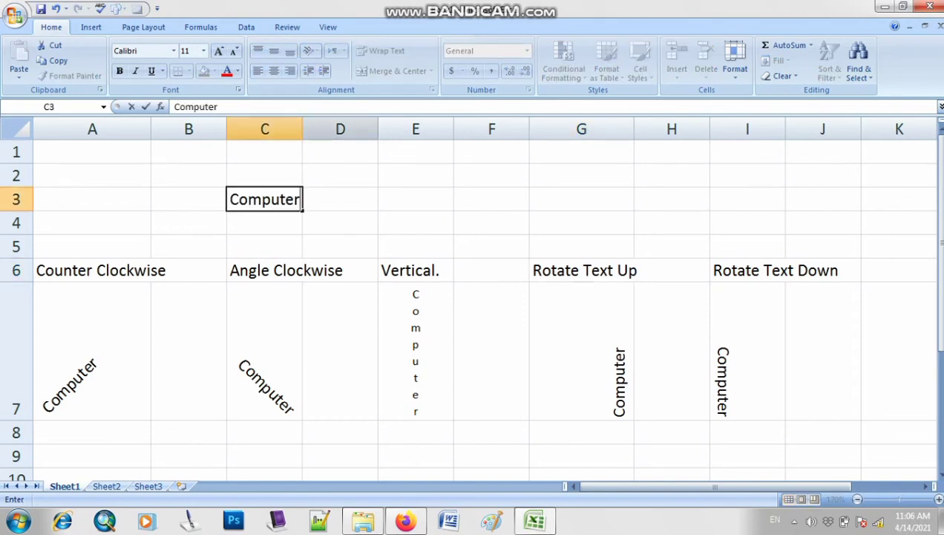
click(340, 176)
drag(302, 129, 374, 129)
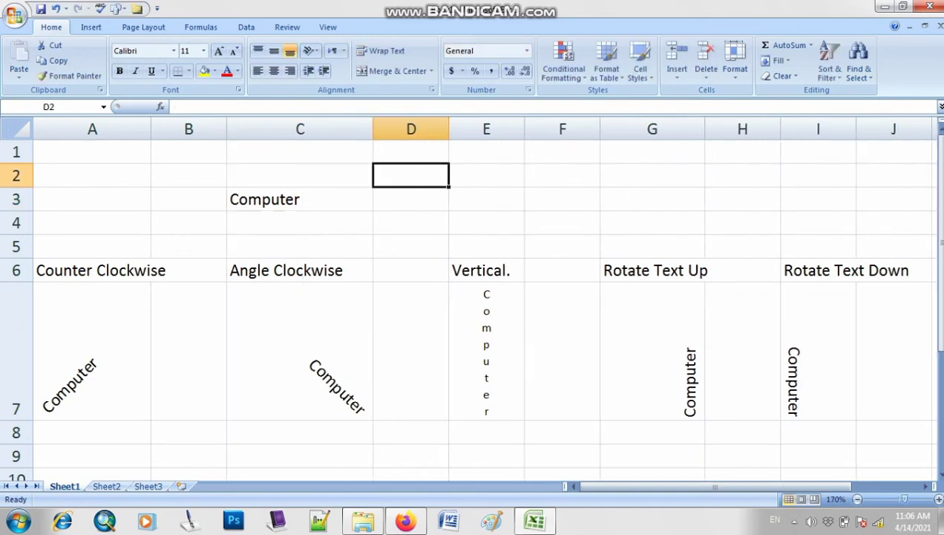
Step: Demonstrate left, centre and right horizontal alignment on the word in cell C3, finishing with it centred
click(300, 199)
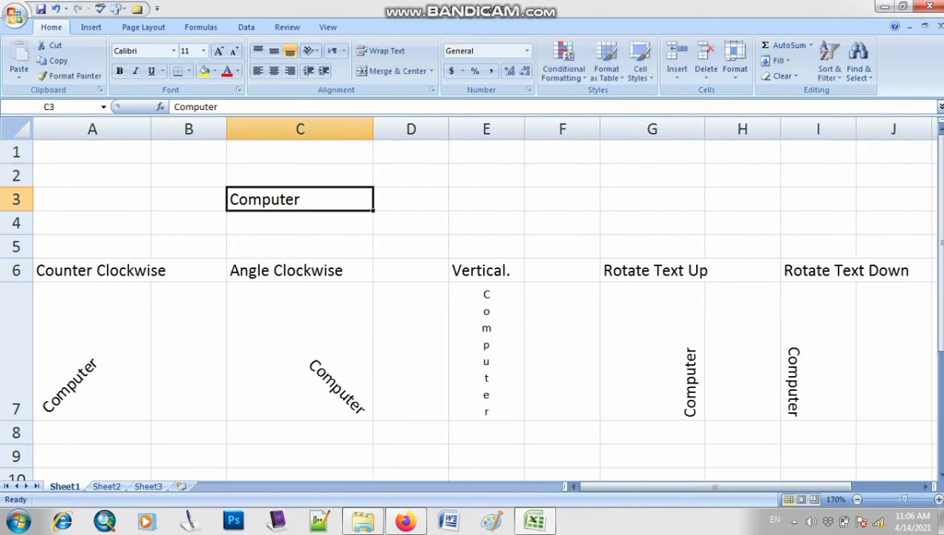
click(257, 71)
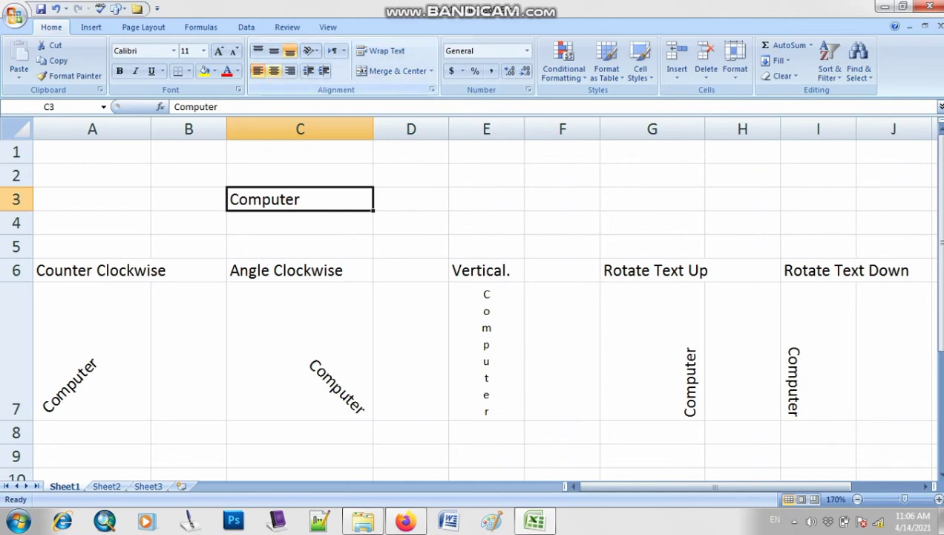
click(274, 71)
click(290, 71)
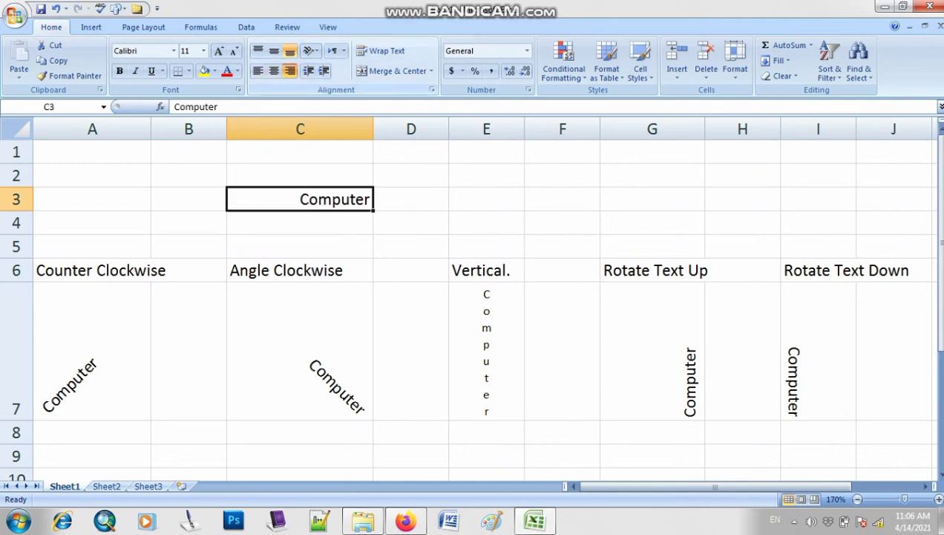
click(274, 70)
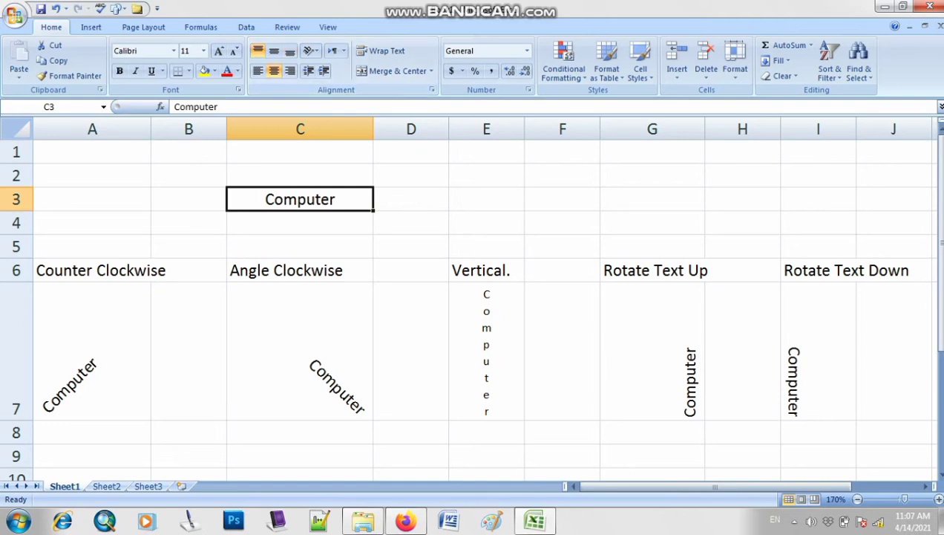
Step: Increase row 3 to about twice its height and demonstrate middle and bottom vertical alignment on the word in cell C3
drag(16, 211, 16, 242)
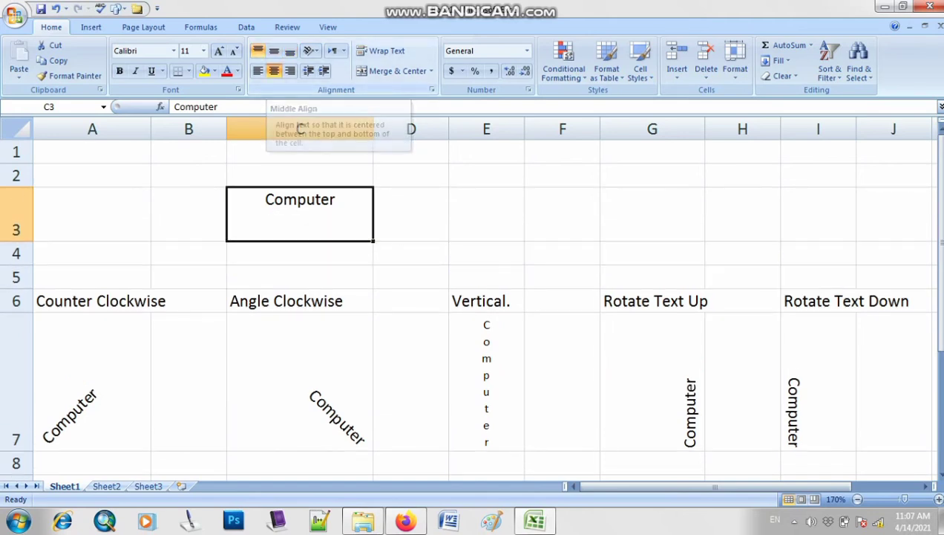
click(274, 50)
click(290, 51)
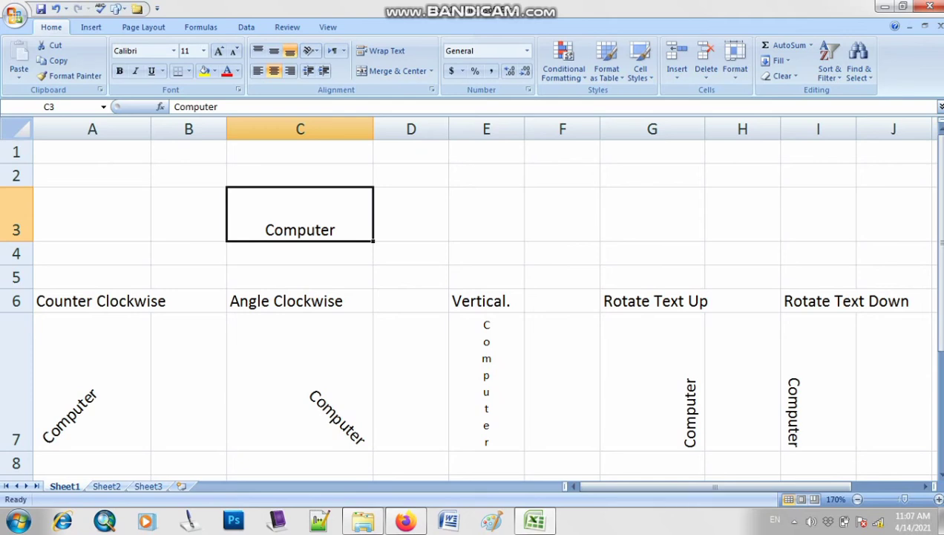
Step: Clear the word Computer from cell C3 and shrink row 3 back to the height of its neighbouring rows
key(BackSpace)
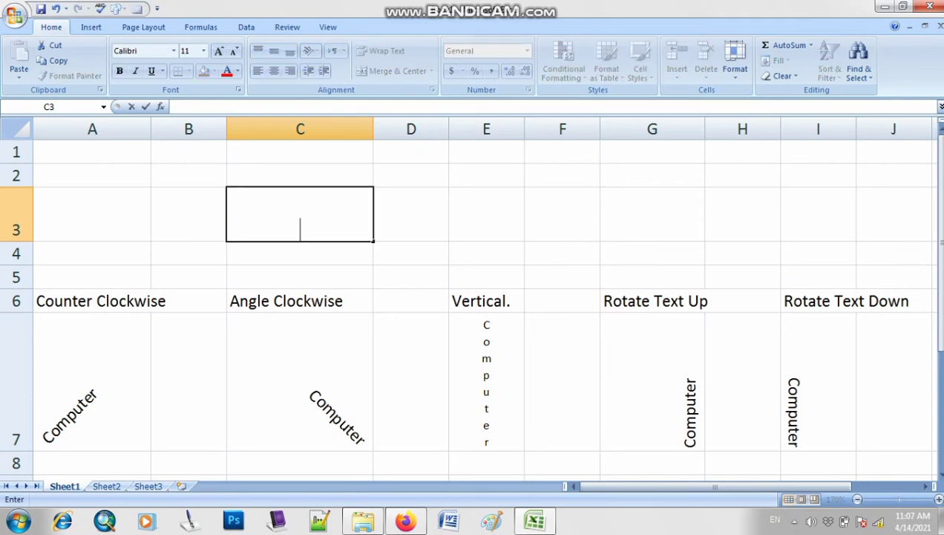
key(Left)
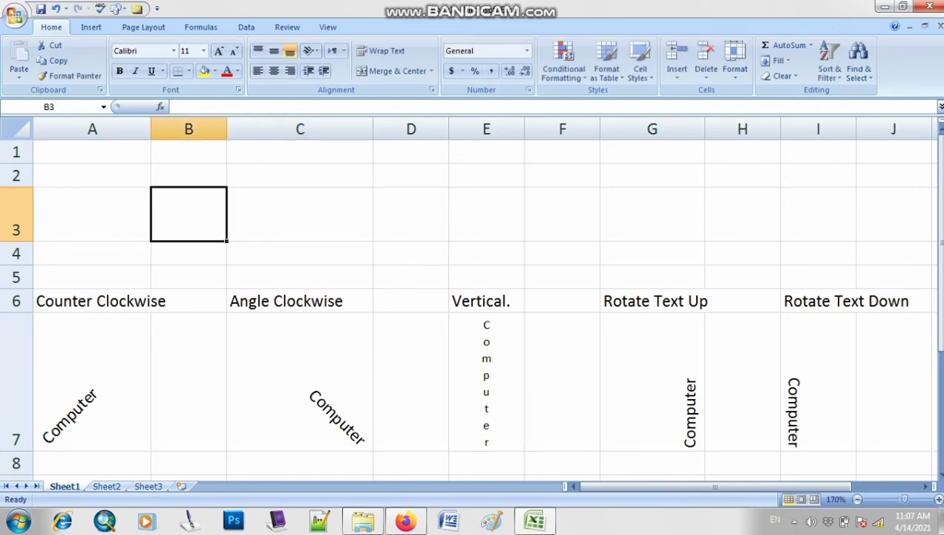
drag(16, 241, 16, 211)
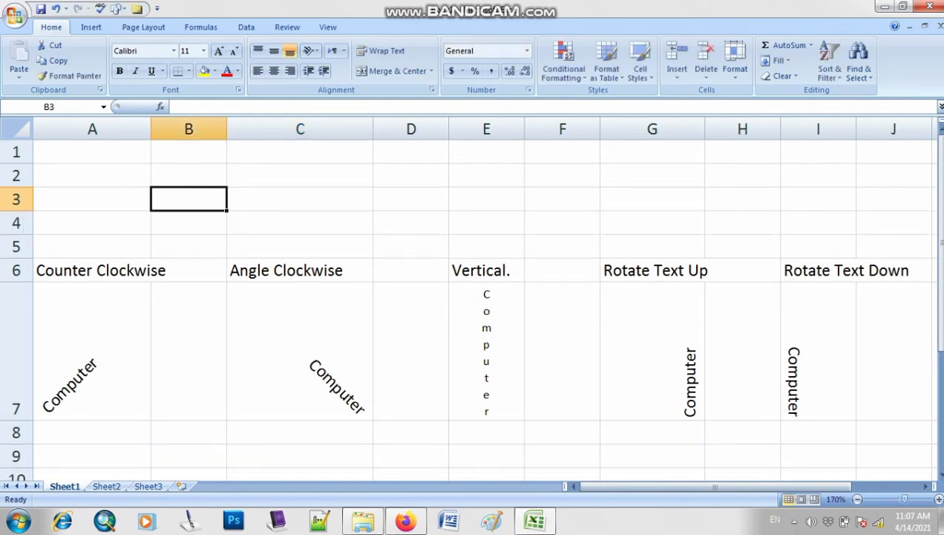
click(300, 175)
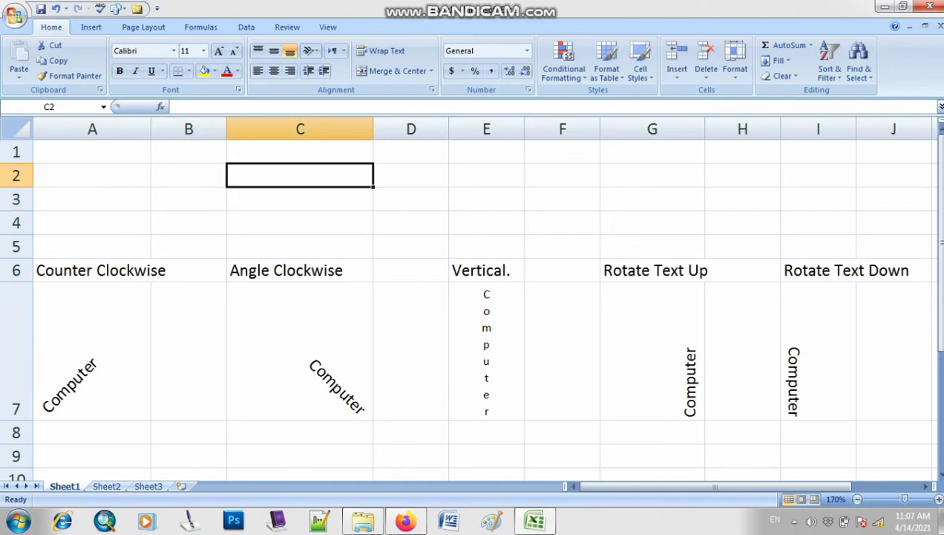
Step: Make the orientation labels and rotated sample words in A6:J7 bold
drag(92, 270, 894, 349)
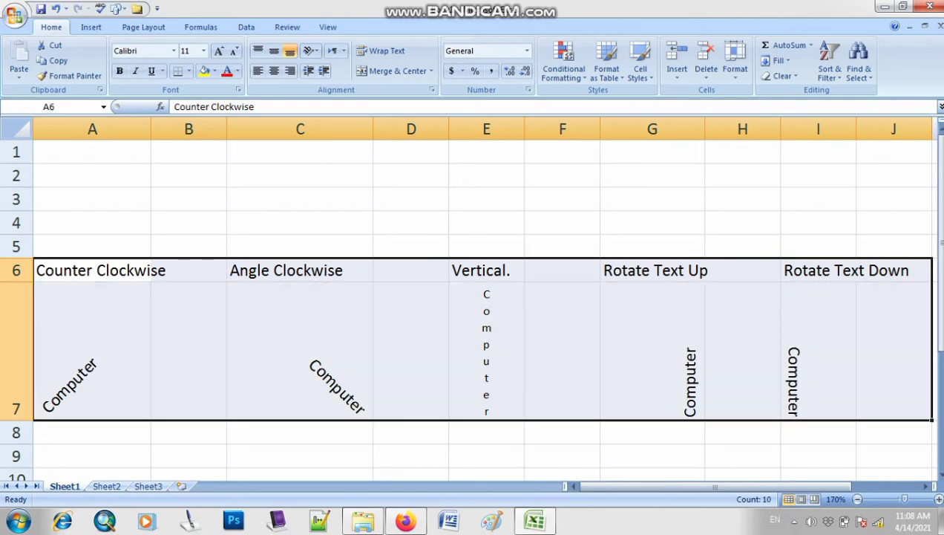
key(ctrl+b)
click(818, 222)
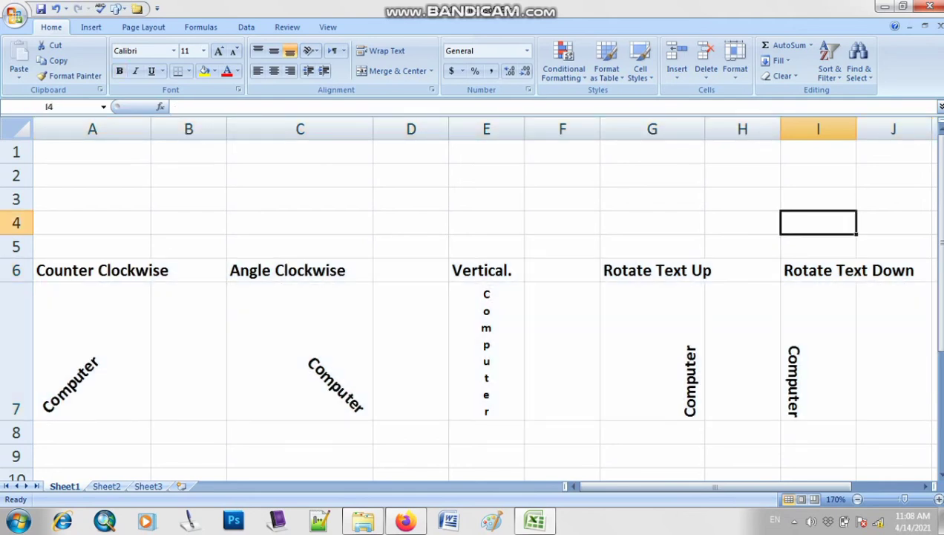
Step: Review the horizontal alignment choices in Format Cells for empty cell I4 and set its text orientation to -55 degrees
click(311, 50)
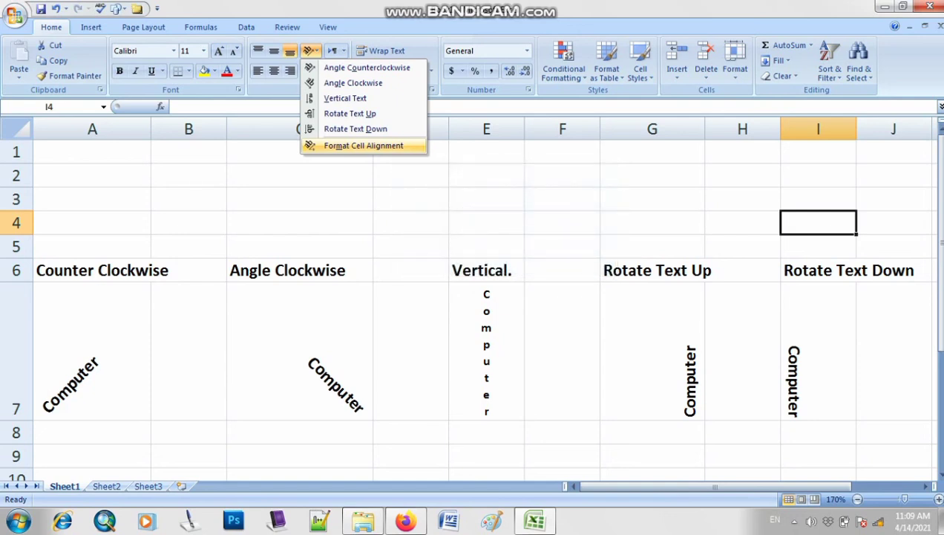
click(364, 146)
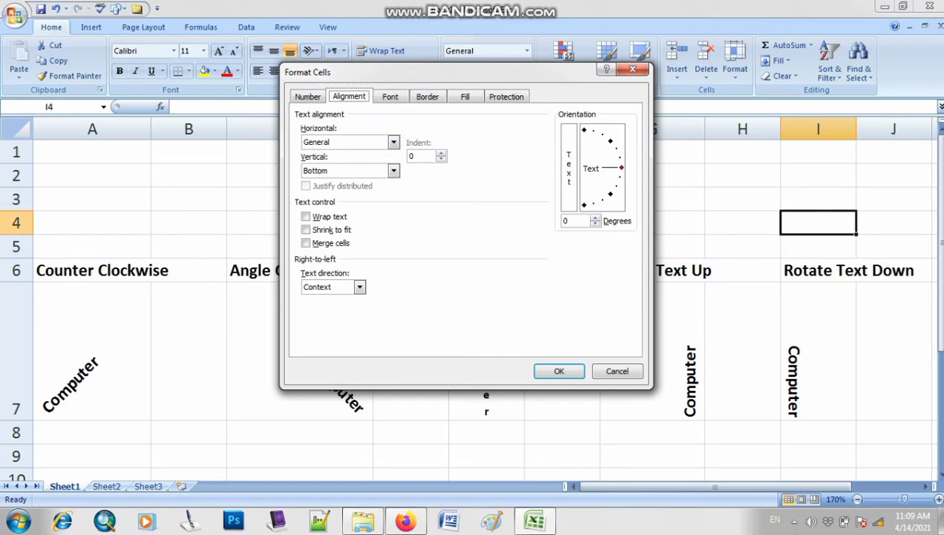
drag(372, 72, 377, 110)
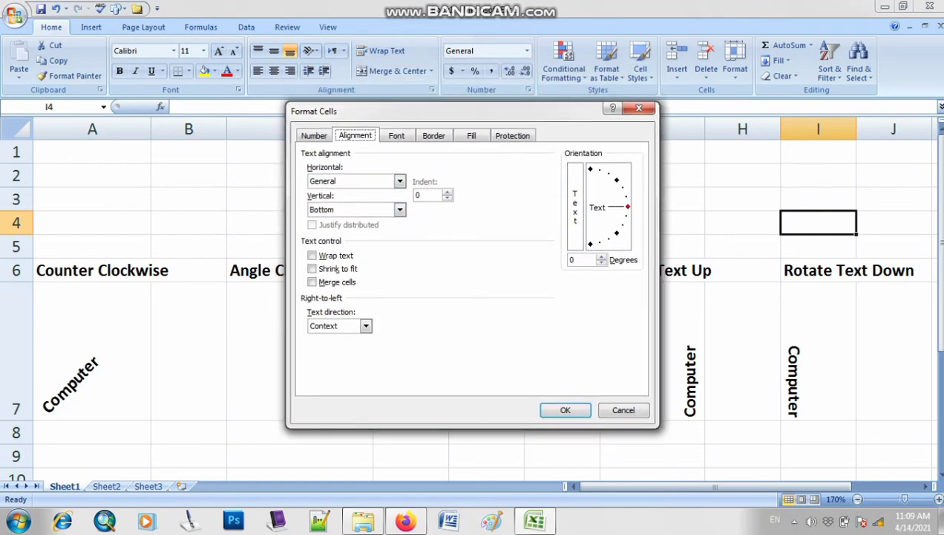
click(313, 135)
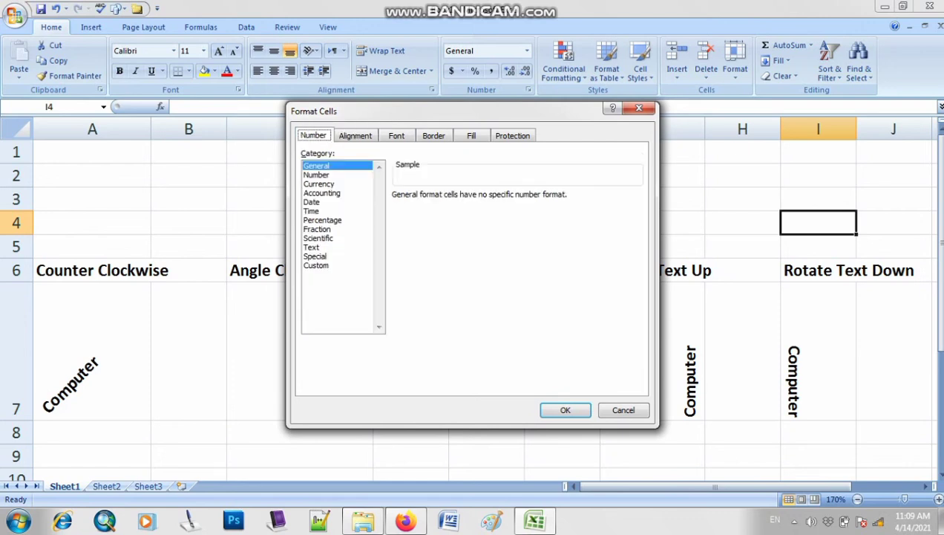
click(355, 135)
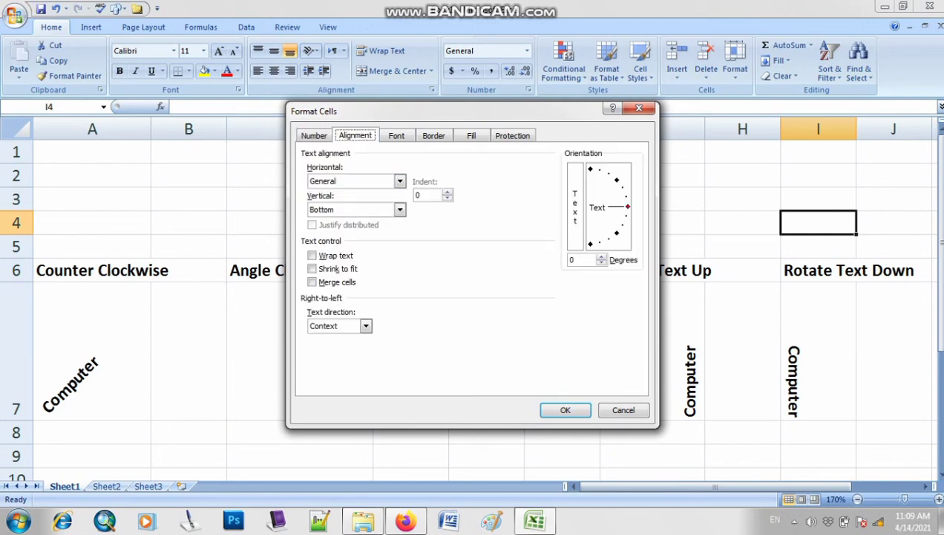
click(399, 182)
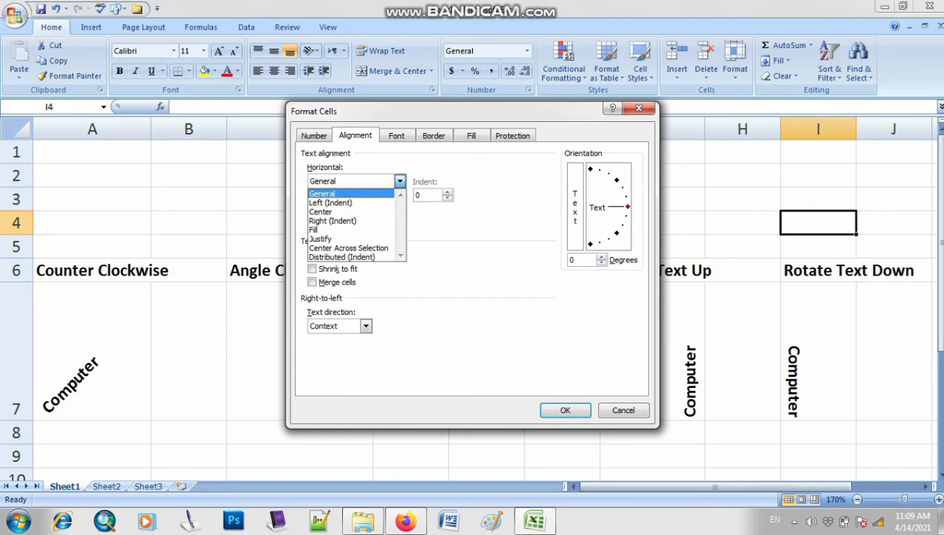
click(400, 181)
click(399, 182)
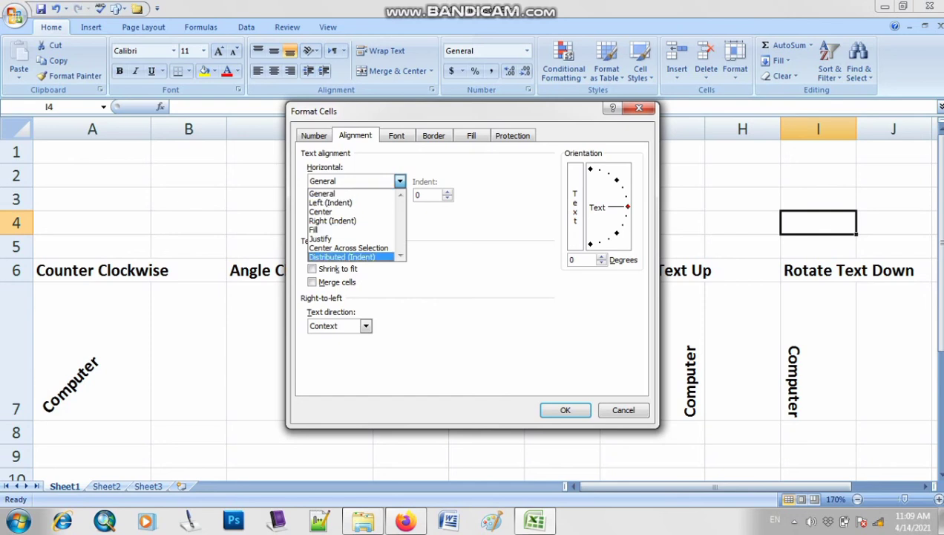
key(Escape)
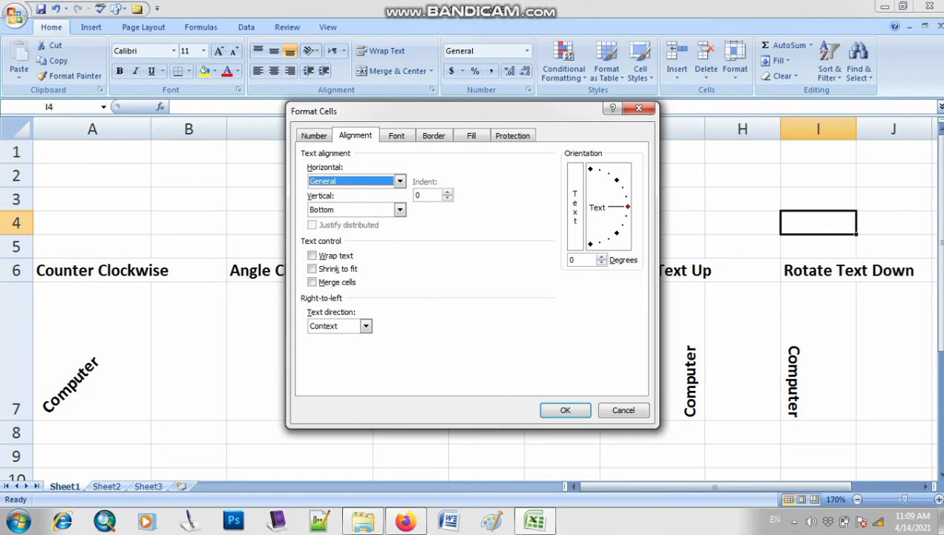
drag(628, 207, 611, 235)
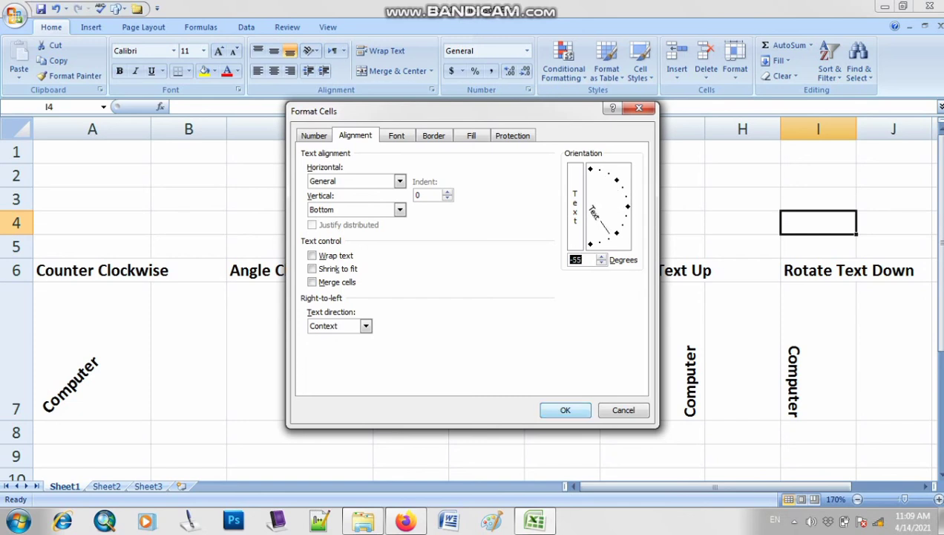
click(565, 410)
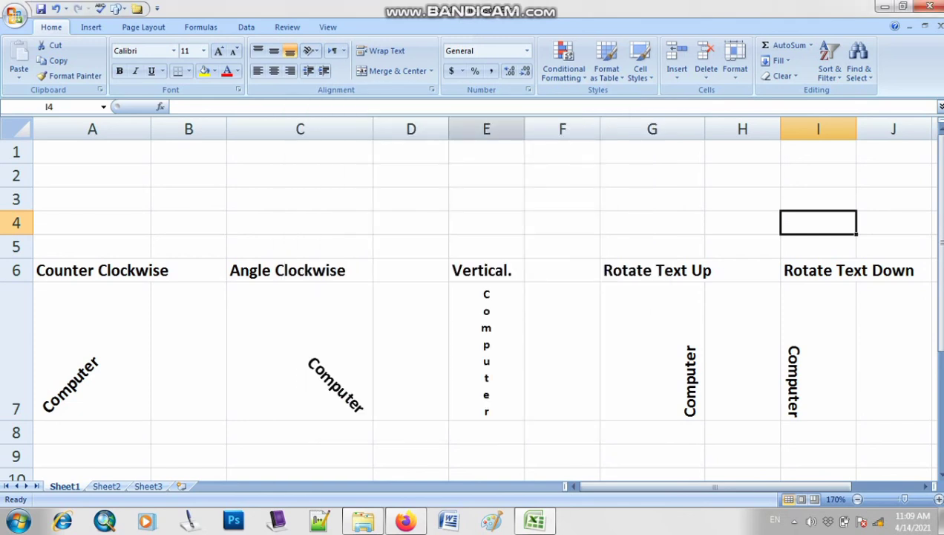
Step: Enter the word Computer in cell E5, above the Vertical label
click(486, 246)
text(computer)
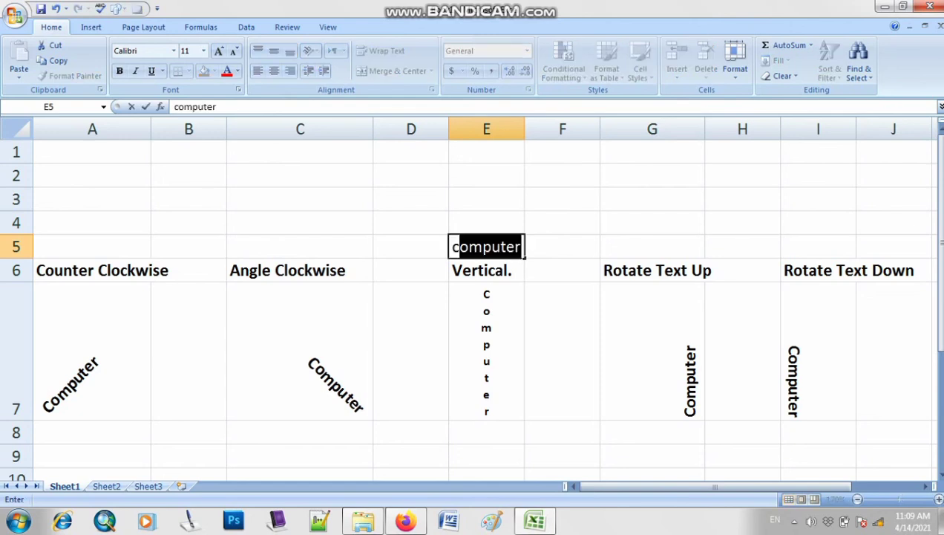
key(Return)
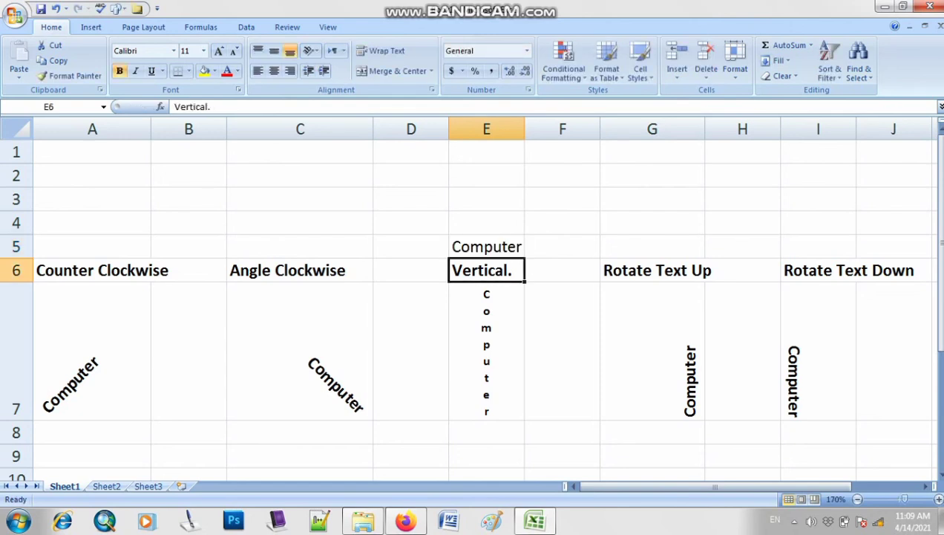
Step: Set the text orientation of the word in cell E5 to -38 degrees through Format Cell Alignment
click(486, 246)
click(310, 50)
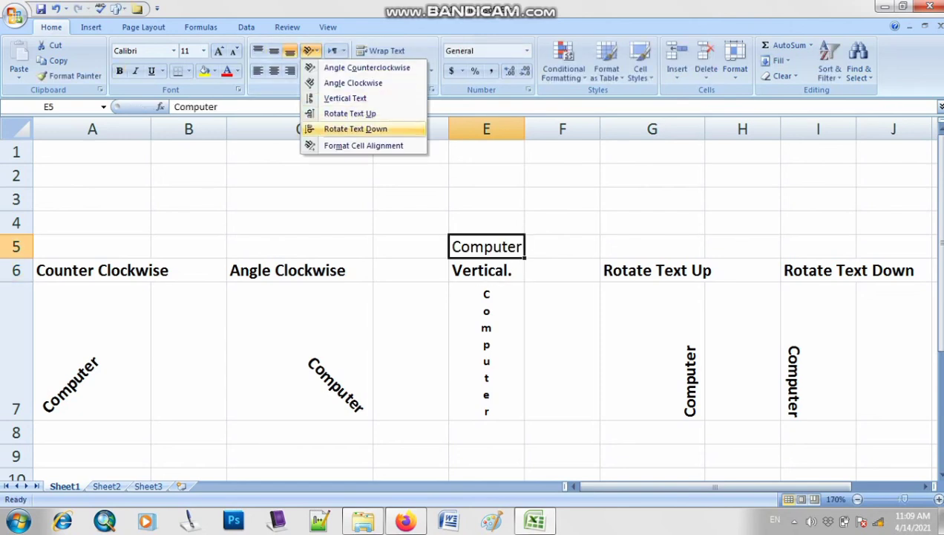
click(363, 145)
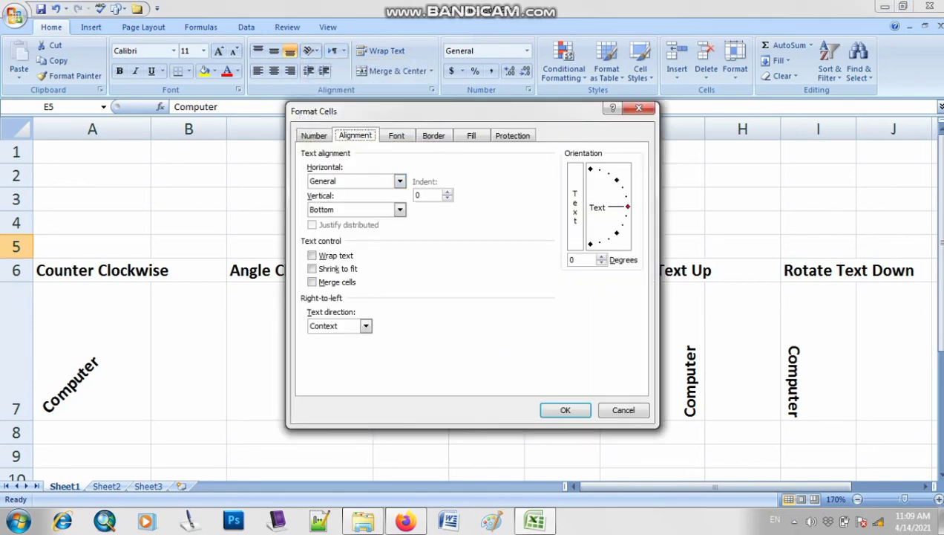
drag(628, 208, 618, 227)
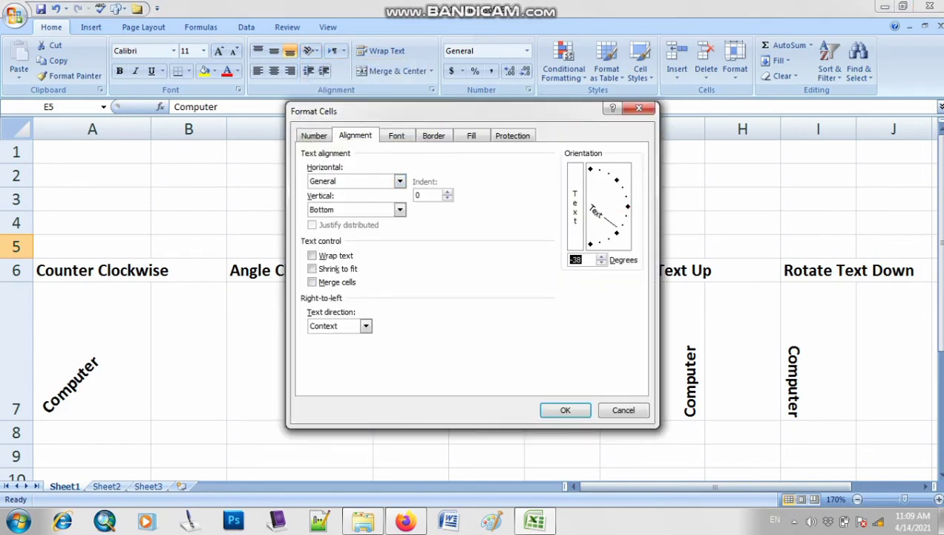
click(565, 410)
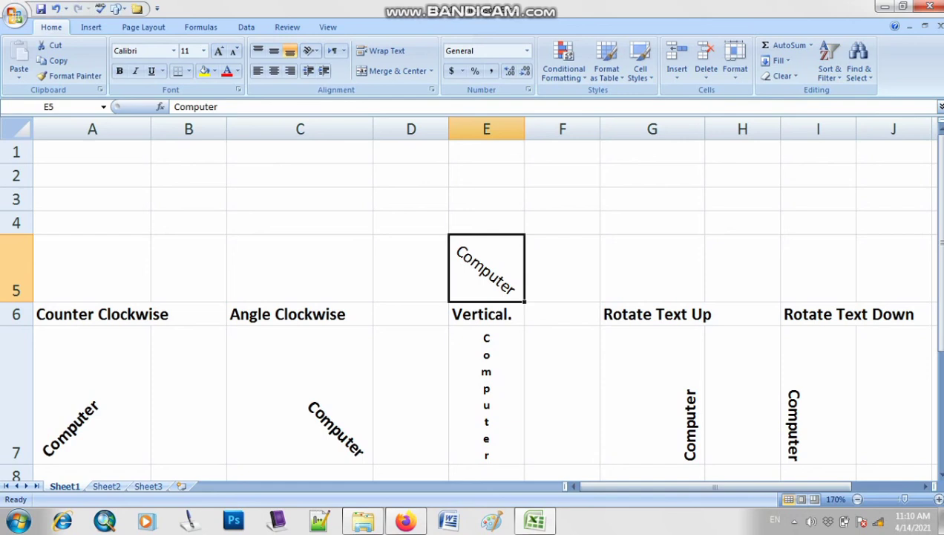
Step: Clear the angled sample word from cell E5 and select cell B3
key(BackSpace)
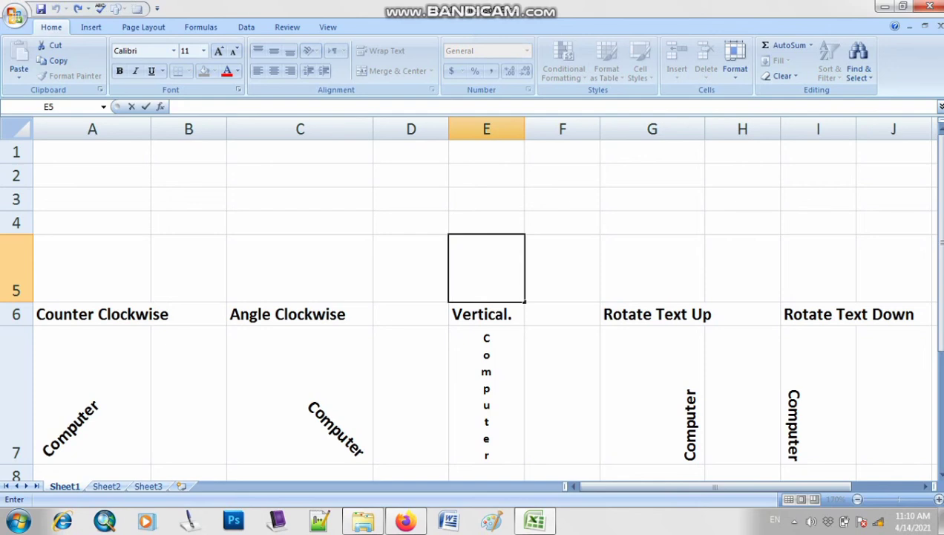
click(189, 199)
click(156, 208)
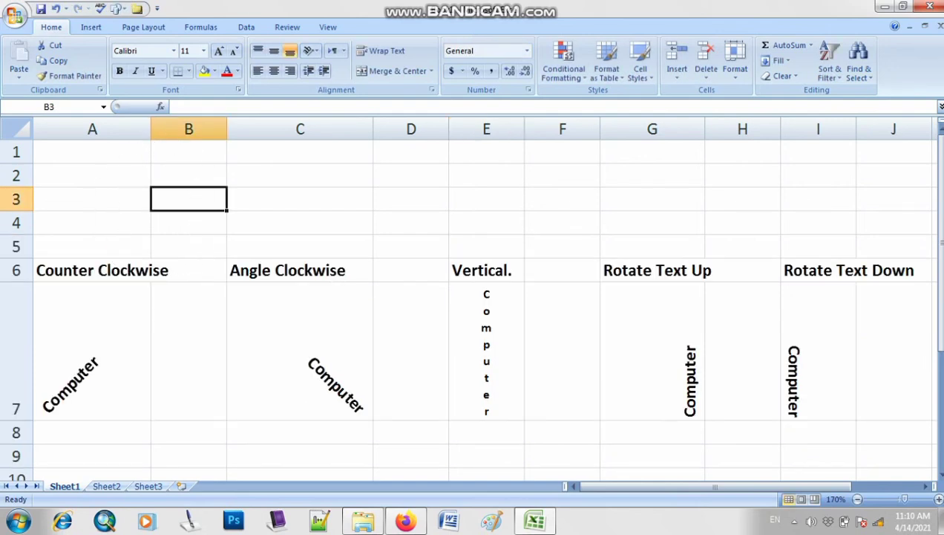
scroll(472, 297, down, 1)
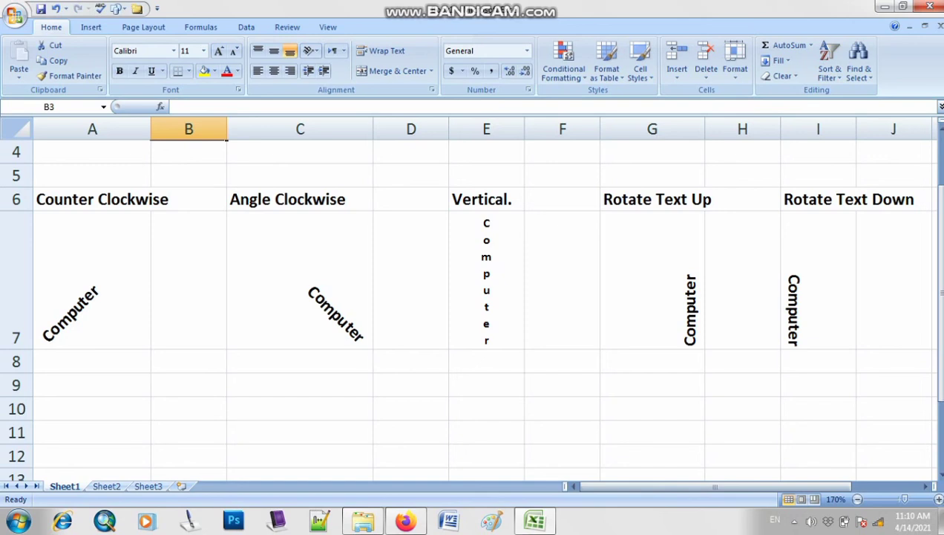
click(795, 521)
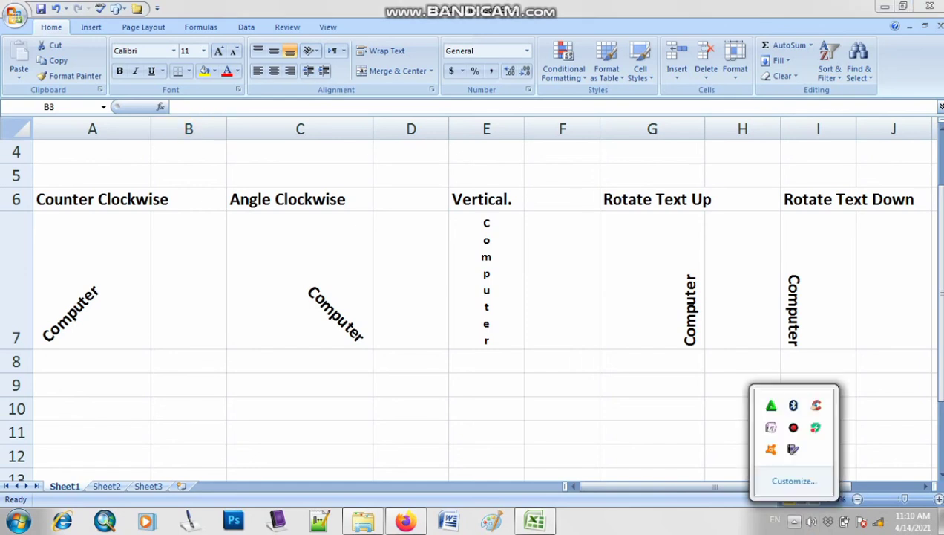
click(794, 428)
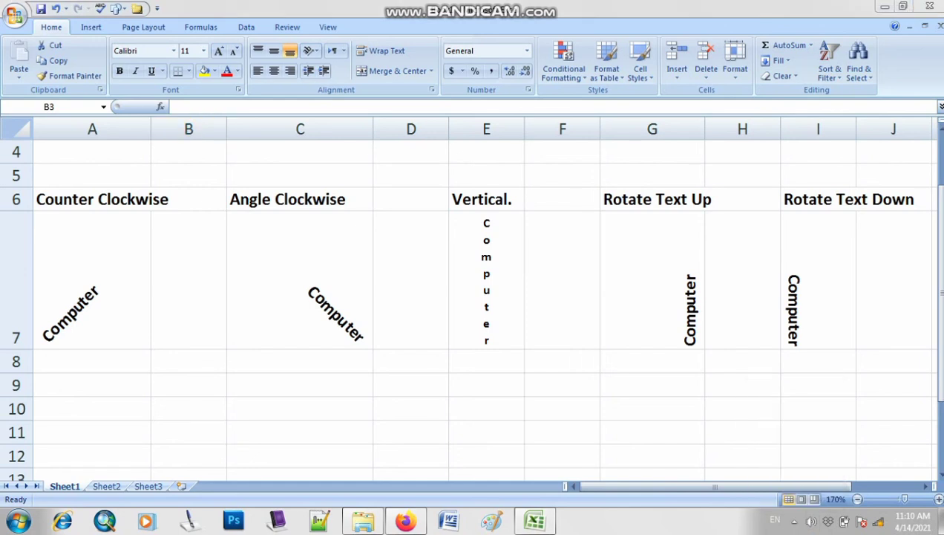